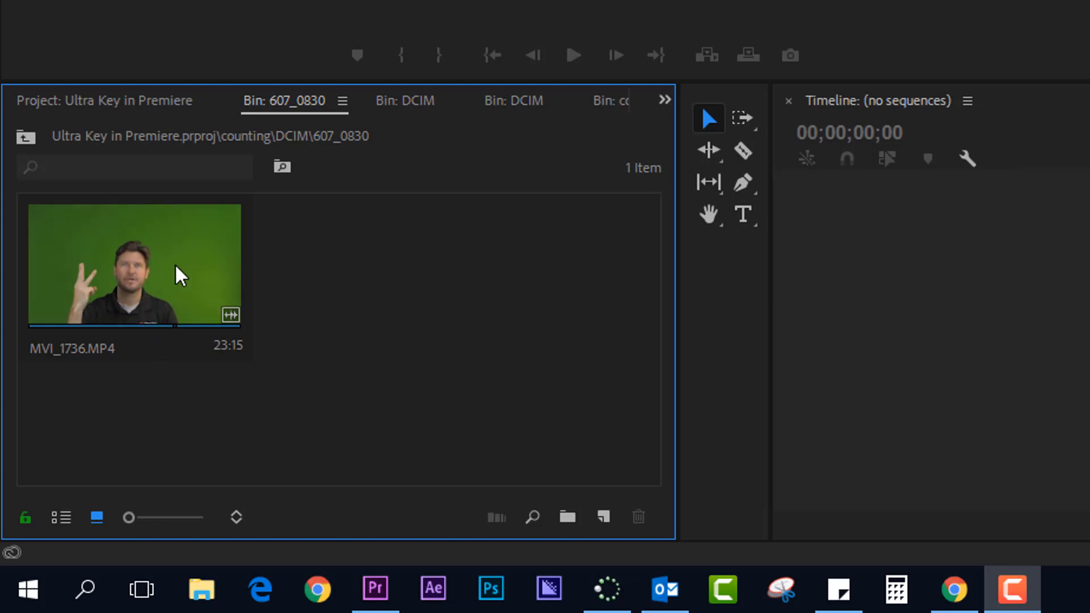
# Load MVI_1736.MP4 from the 607_0830 bin for source viewing and set its preview zoom to 25%
pyautogui.doubleClick(155, 264)
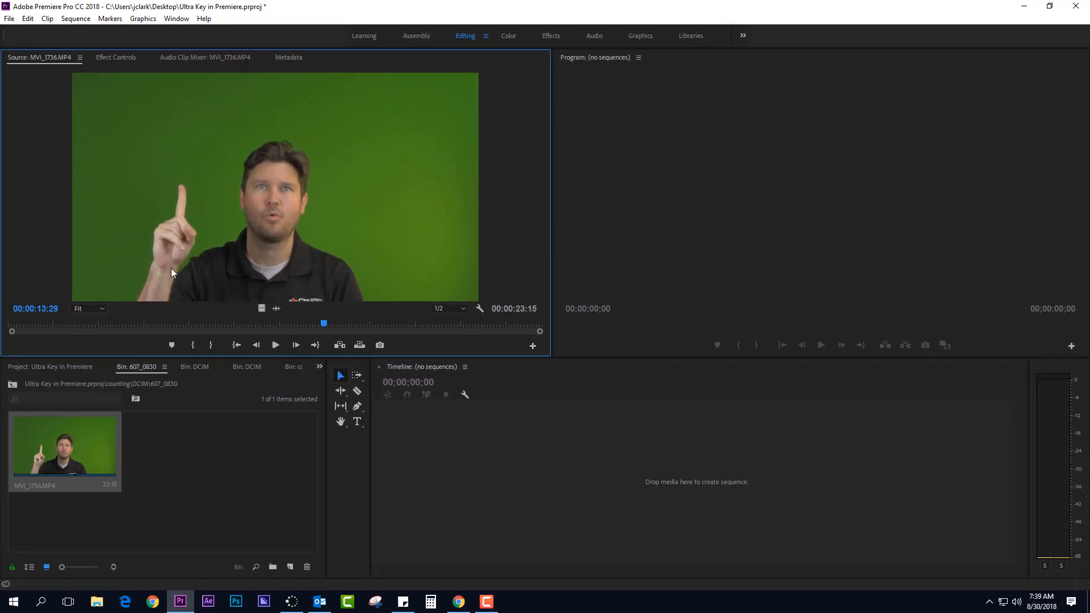
pyautogui.press('Right')
pyautogui.click(93, 309)
pyautogui.click(83, 343)
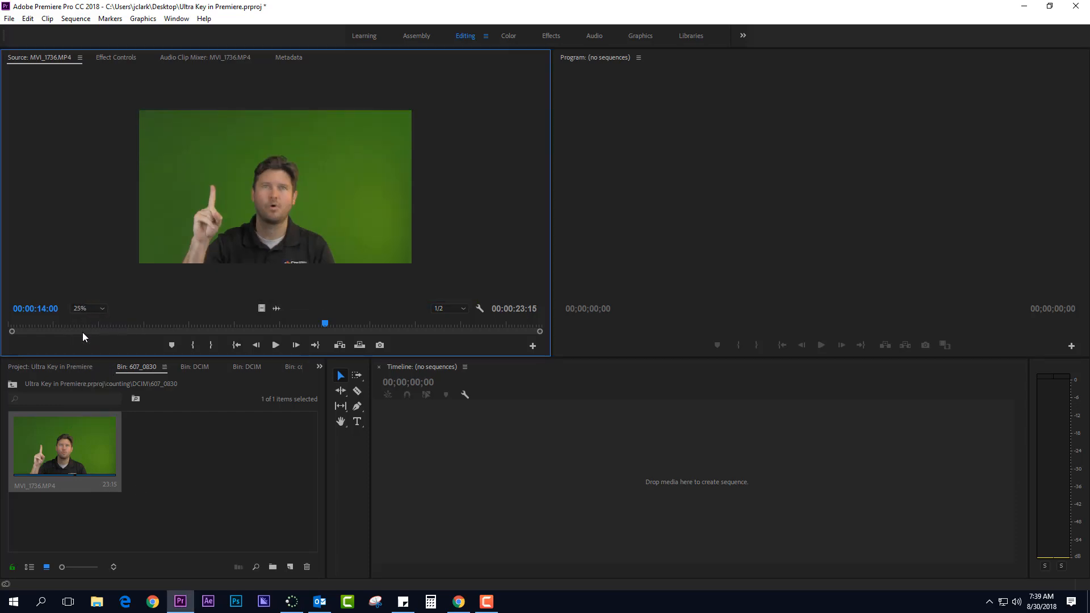
pyautogui.click(83, 308)
pyautogui.click(88, 360)
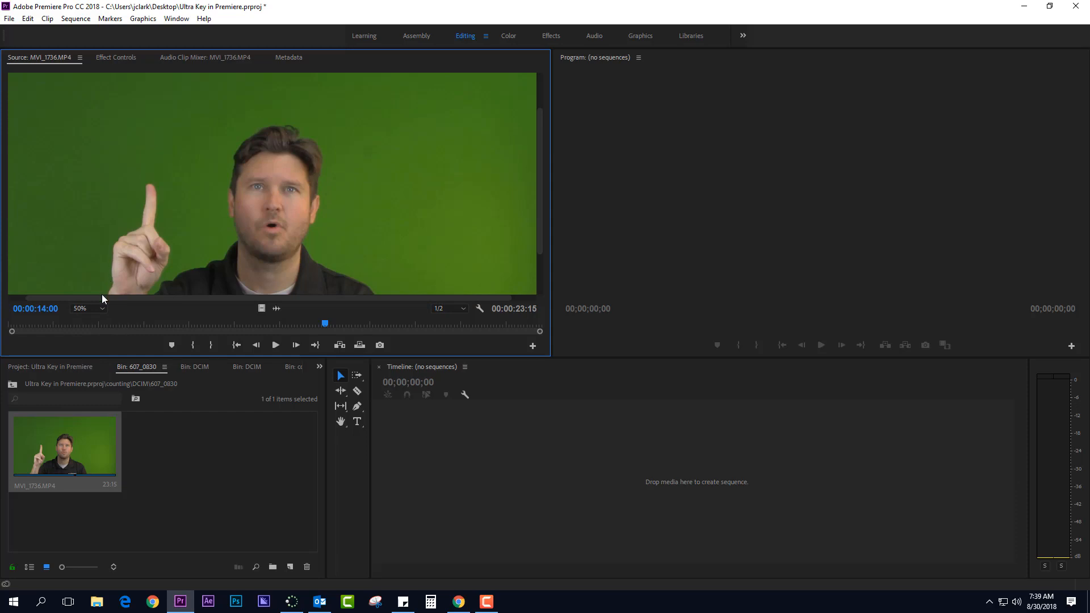
pyautogui.click(82, 309)
pyautogui.click(87, 346)
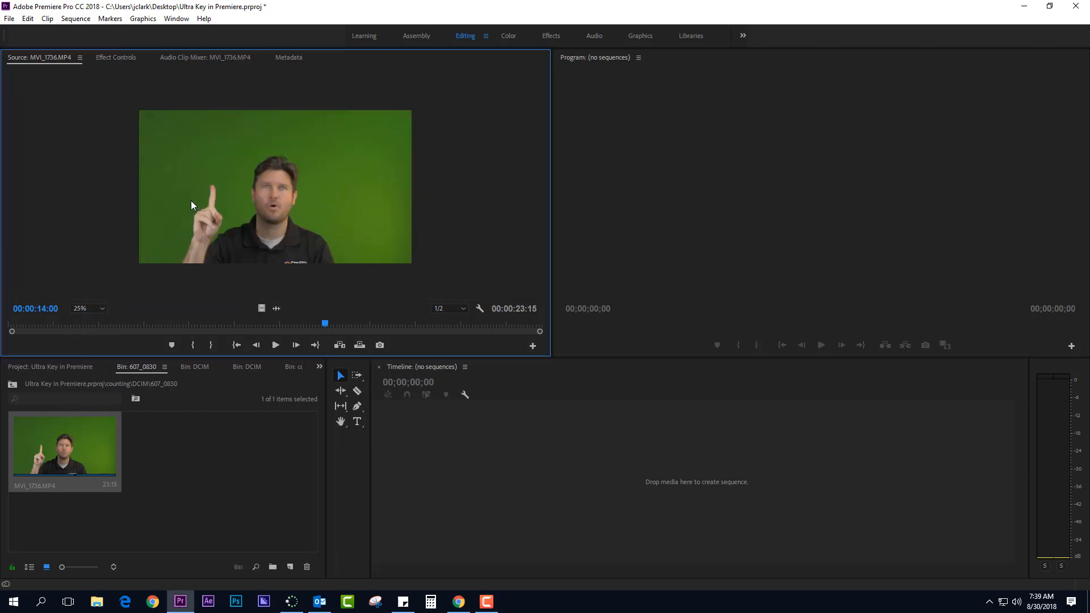
# Mark the source clip's In point at 00:00:13:09, just before one finger is raised
pyautogui.click(76, 327)
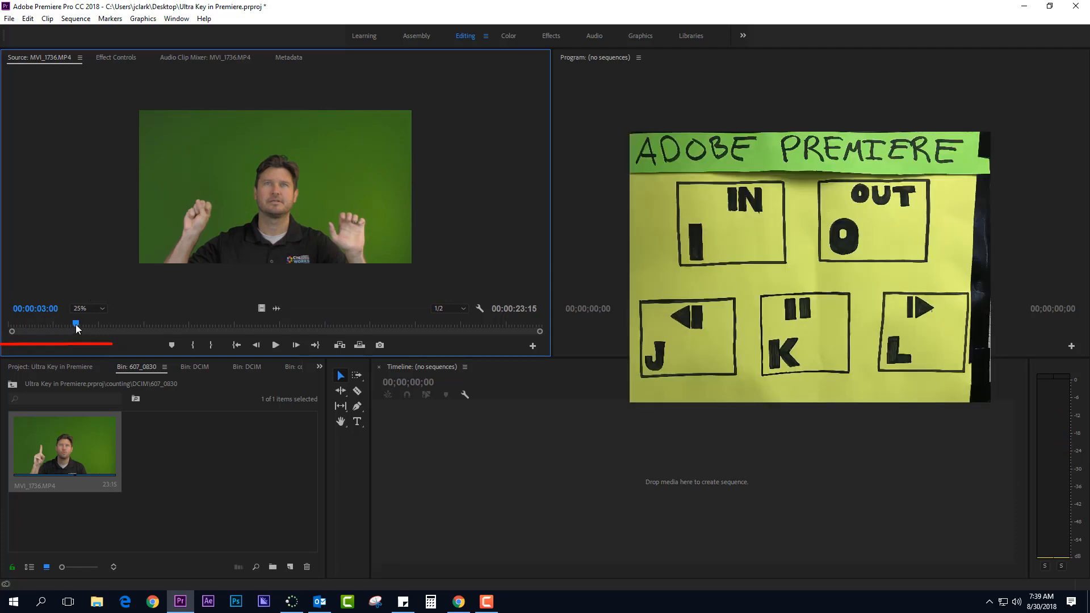
pyautogui.press('Home')
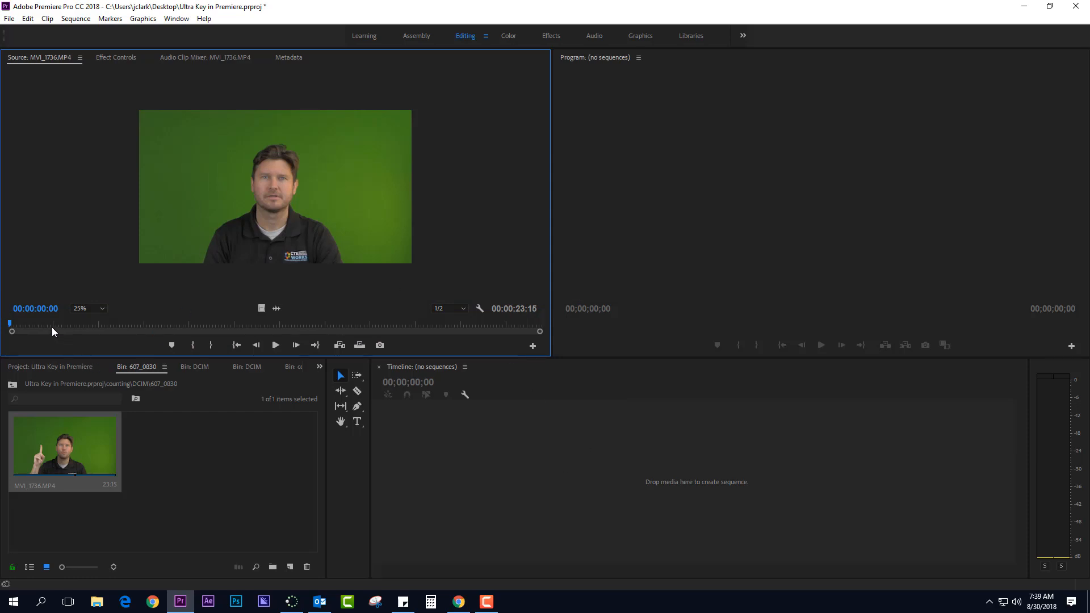
pyautogui.press('Right')
pyautogui.press('Right')
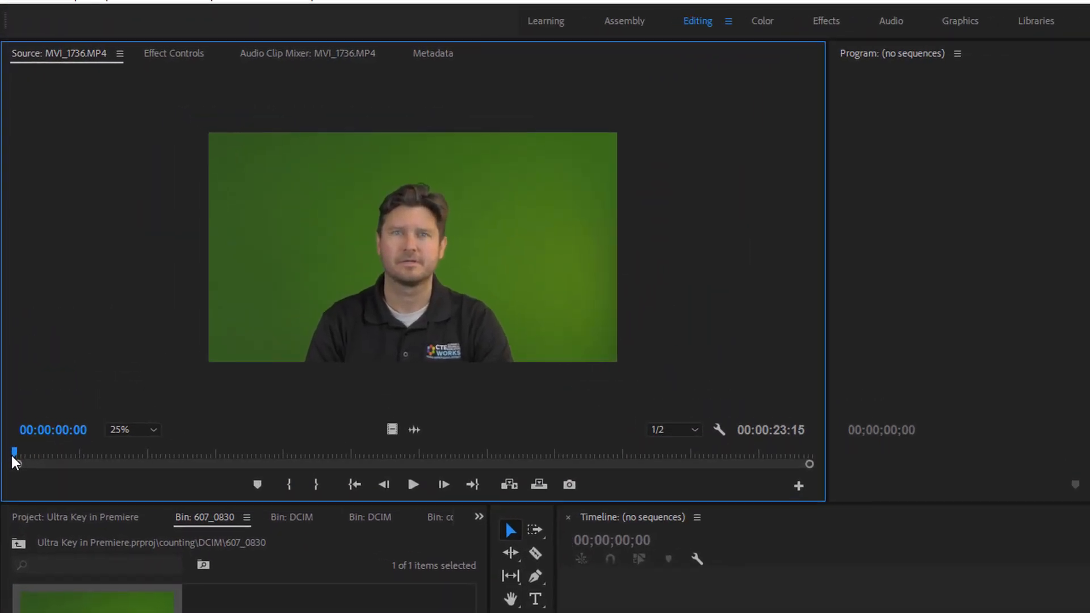
pyautogui.press('space')
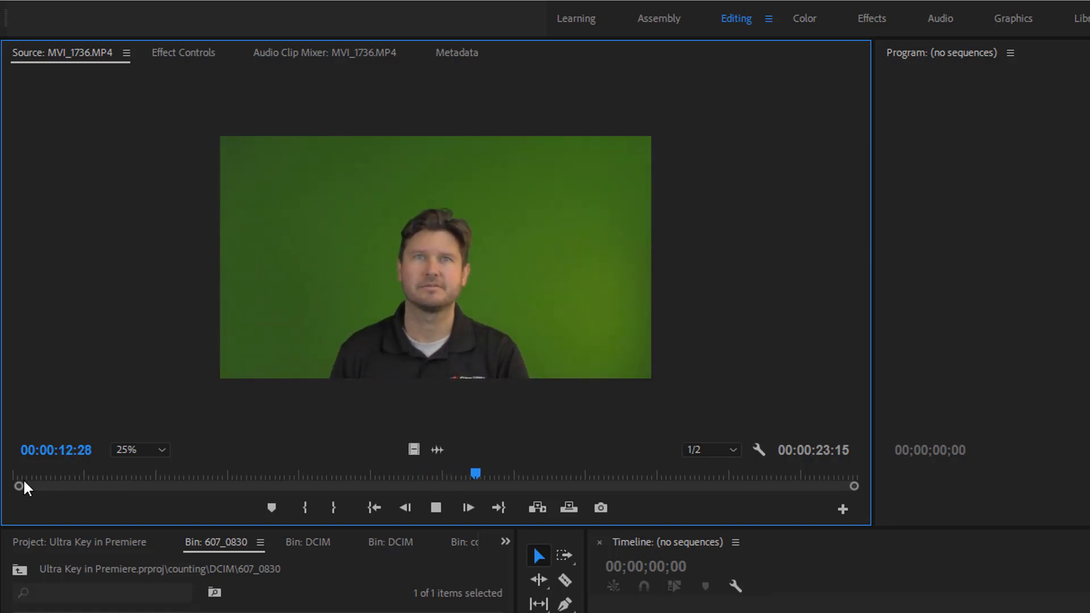
pyautogui.press('space')
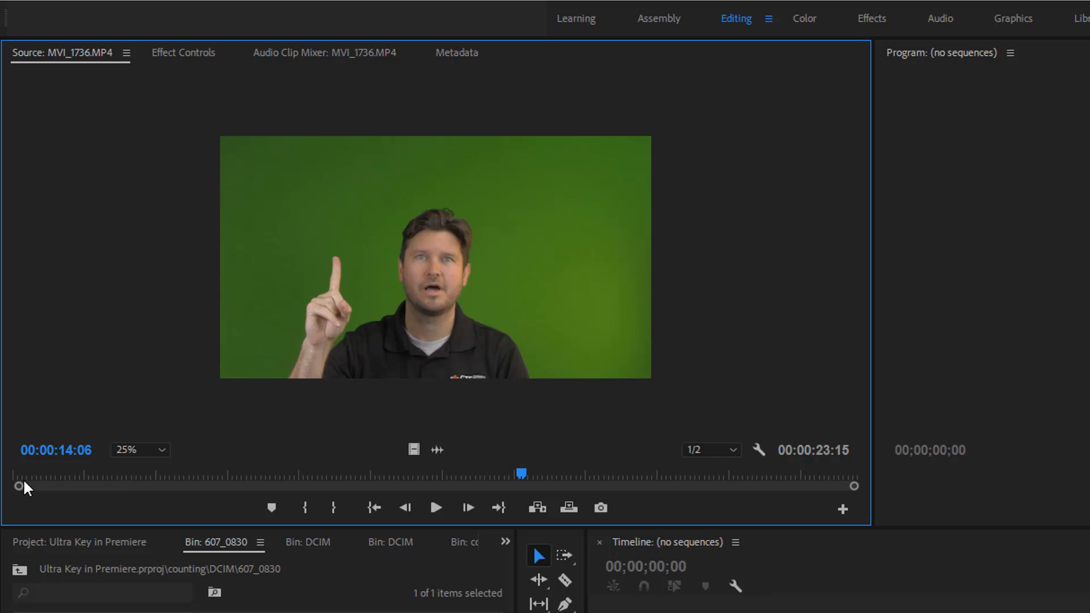
pyautogui.press('Left')
pyautogui.press('Left')
pyautogui.press('Left')
pyautogui.press('Left')
pyautogui.press('Left')
pyautogui.press('Left')
pyautogui.press('Left')
pyautogui.press('Left')
pyautogui.press('Left')
pyautogui.press('Left')
pyautogui.press('Left')
pyautogui.press('Left')
pyautogui.press('Left')
pyautogui.press('Left')
pyautogui.press('Left')
pyautogui.press('Left')
pyautogui.press('Left')
pyautogui.press('Left')
pyautogui.press('Left')
pyautogui.press('Left')
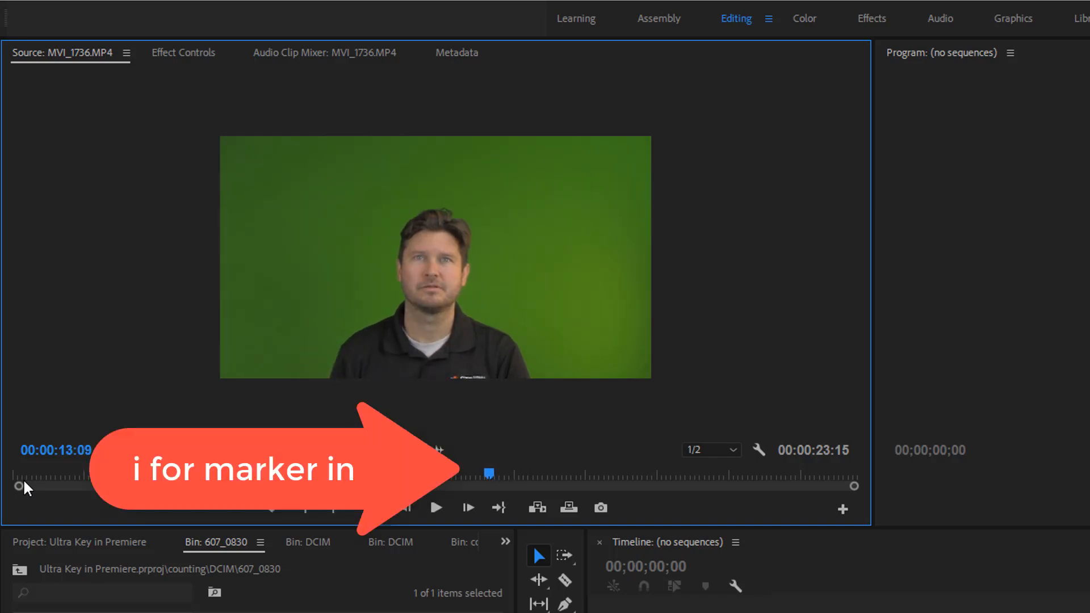
pyautogui.press('i')
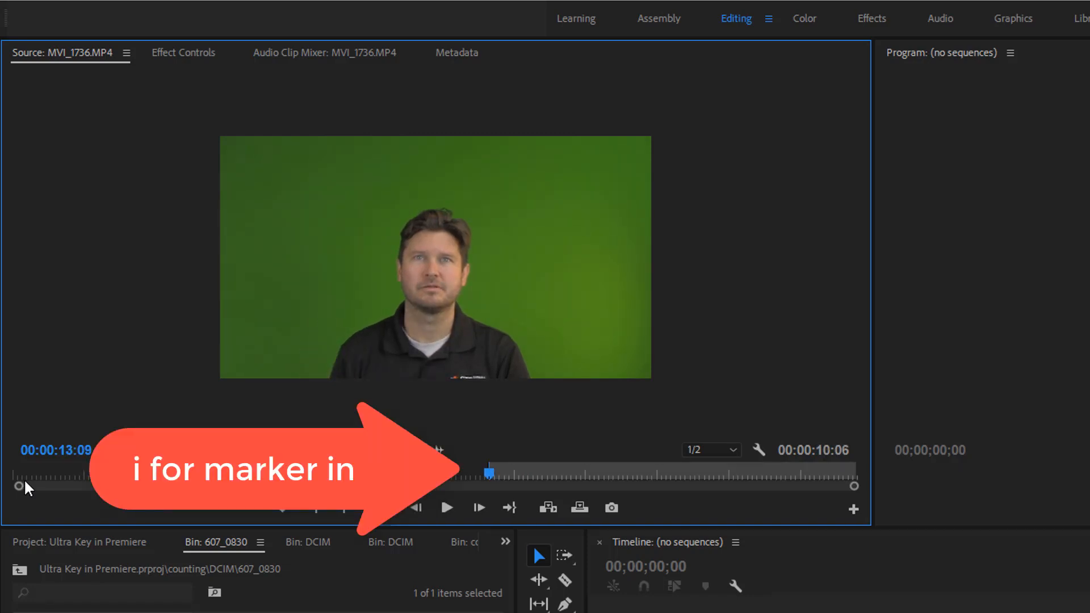
# Mark the Out point at 00:00:15:00 and create a sequence from the trimmed section in the empty timeline
pyautogui.press('space')
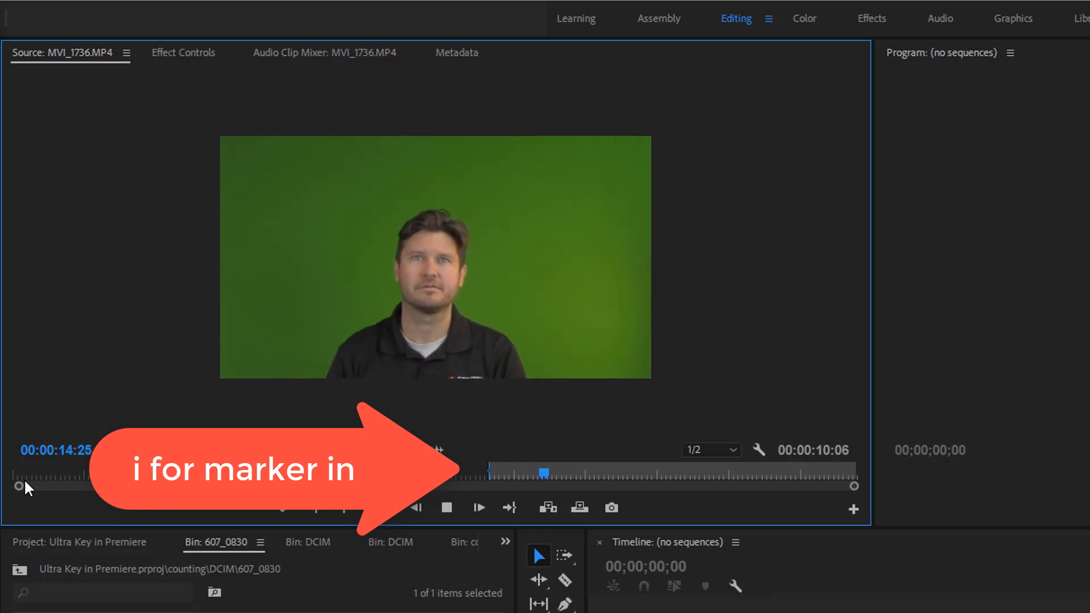
pyautogui.press('space')
pyautogui.press('o')
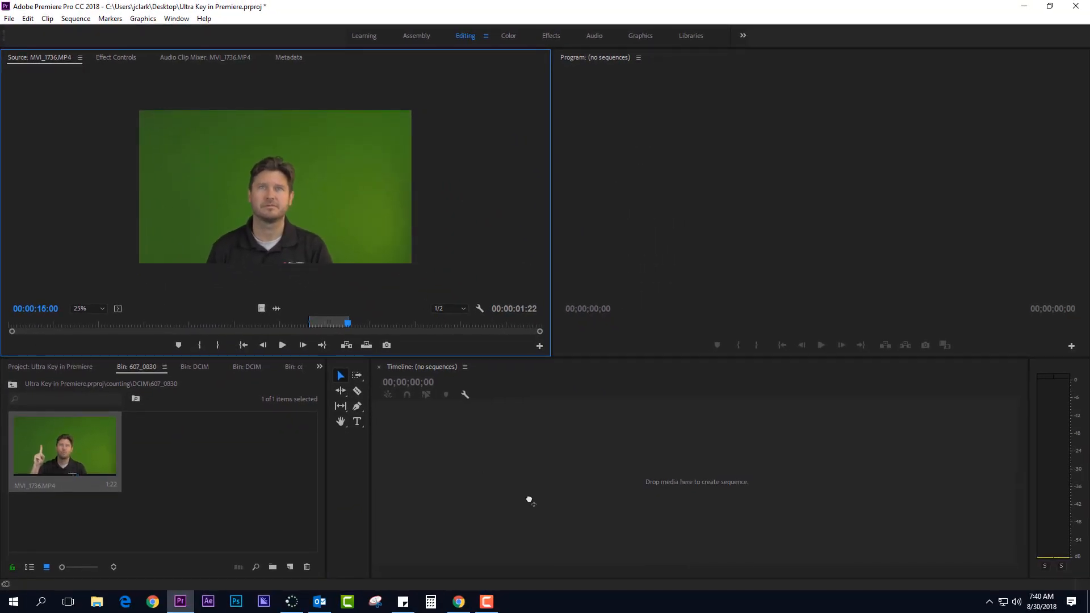
pyautogui.moveTo(530, 500); pyautogui.dragTo(529, 500)
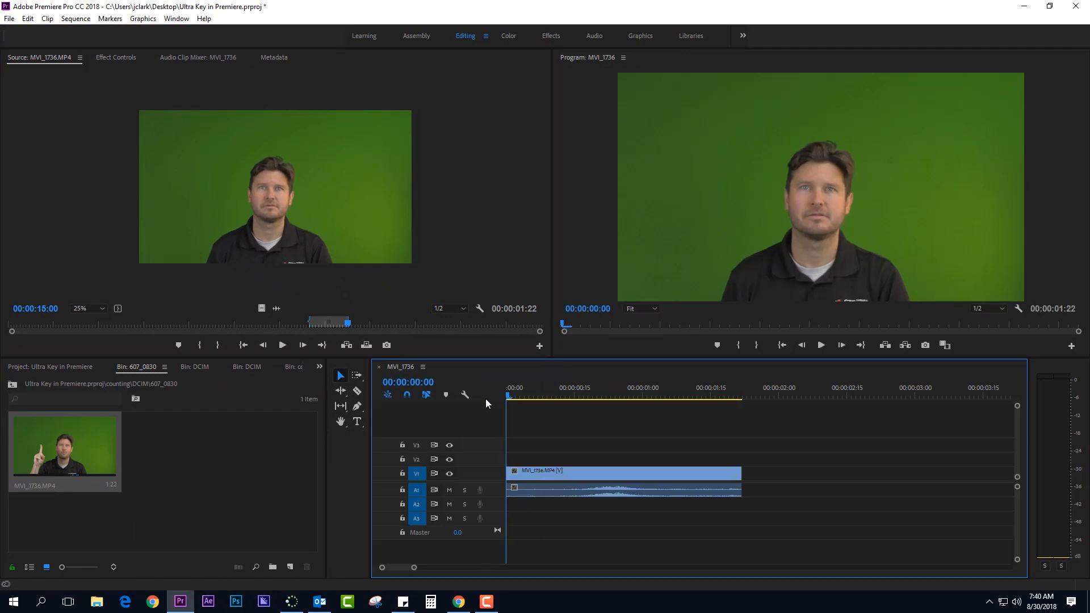
# Play back the new one-clip sequence to check the trimmed section
pyautogui.press('space')
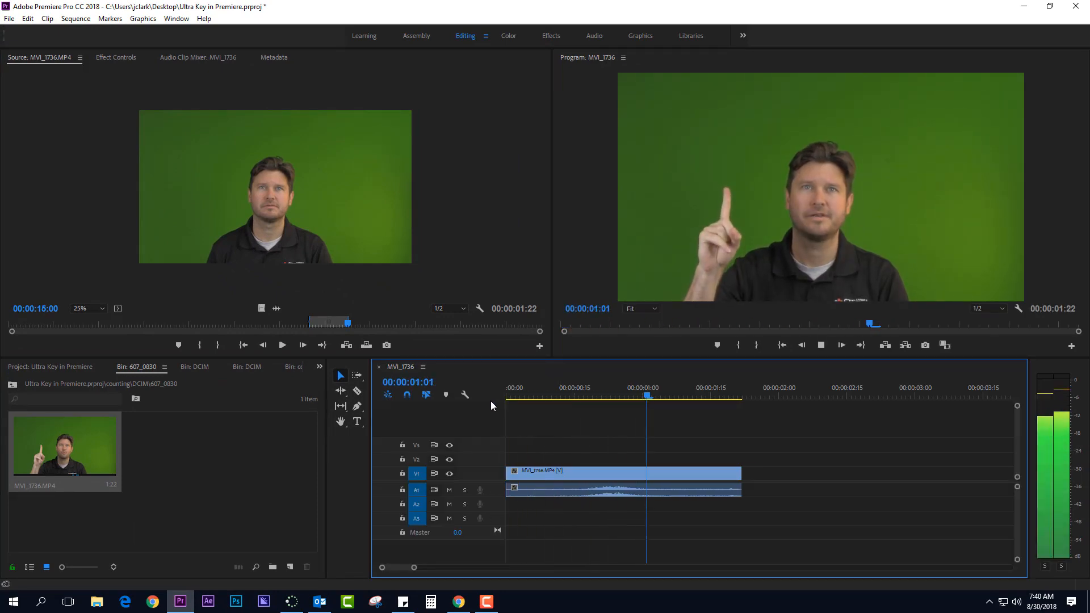
pyautogui.press('space')
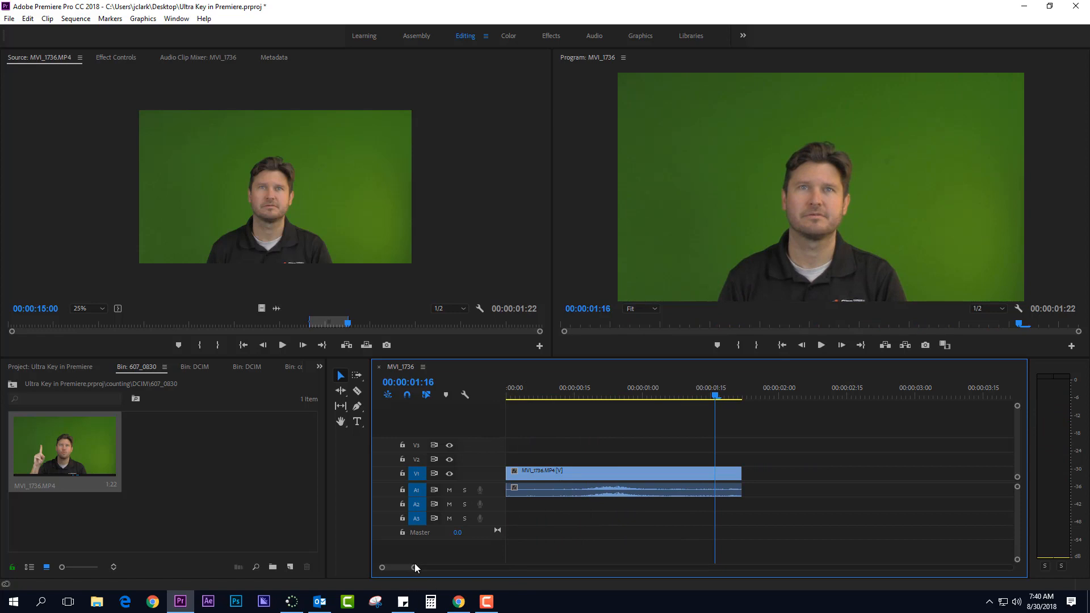
pyautogui.moveTo(415, 568); pyautogui.dragTo(459, 568)
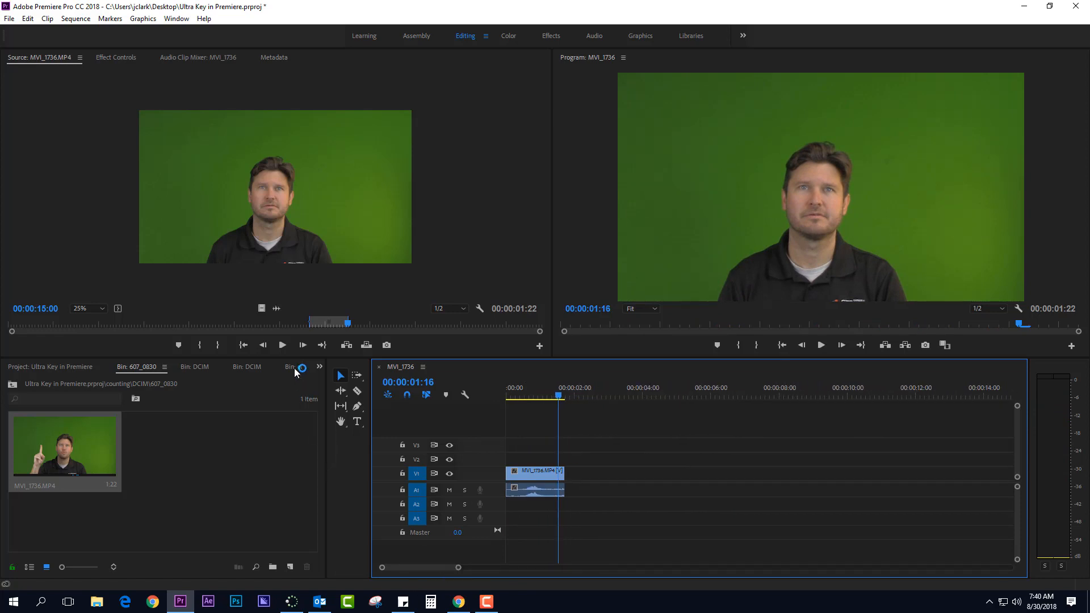
# Mark a new source In point at 00:00:17:11, just before two fingers are raised
pyautogui.click(135, 332)
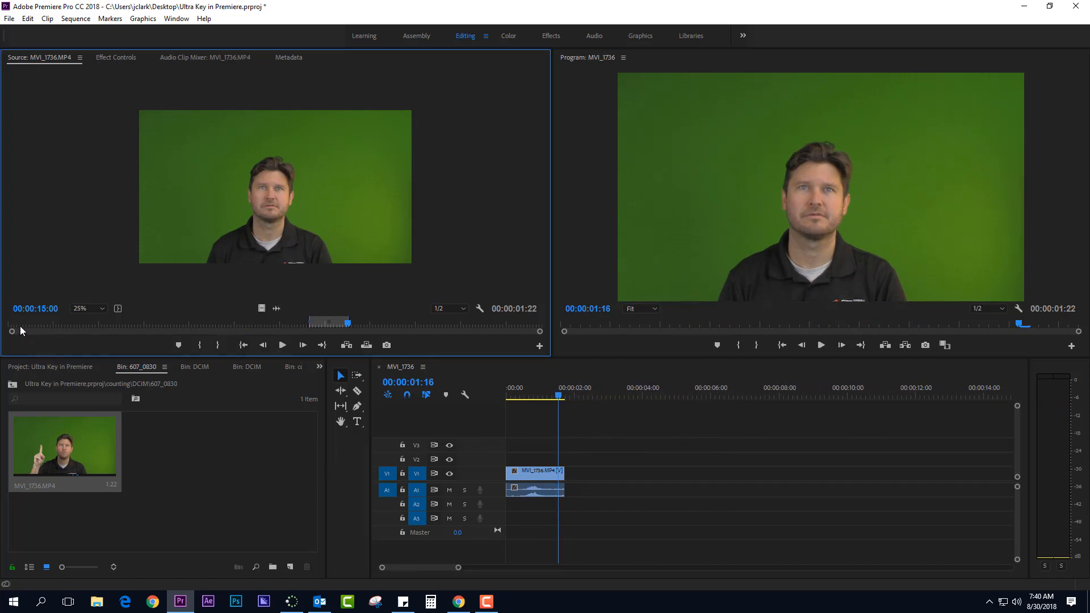
pyautogui.click(1, 327)
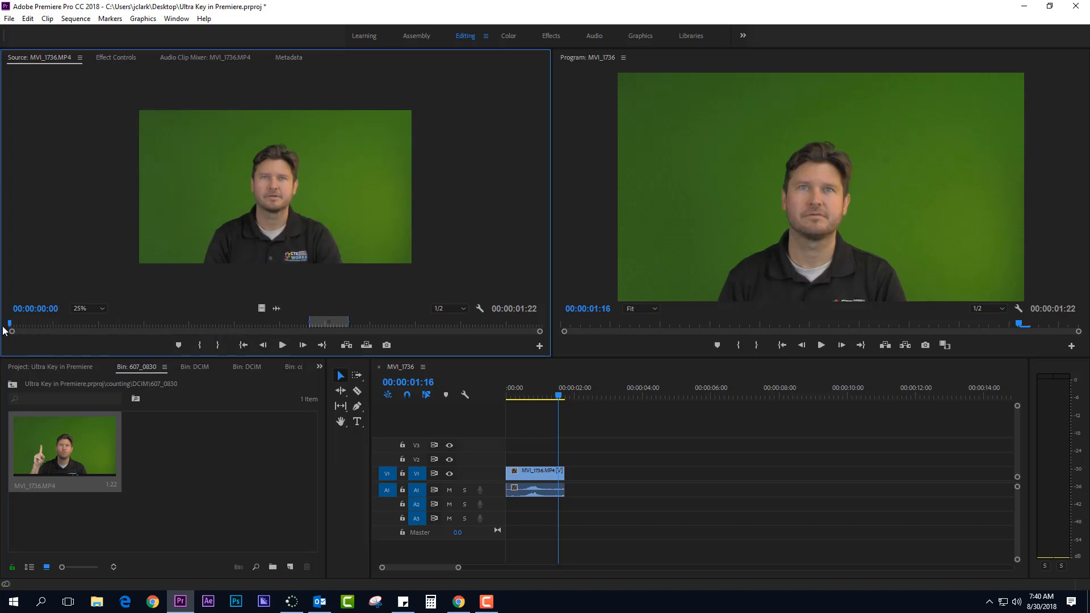
pyautogui.press('space')
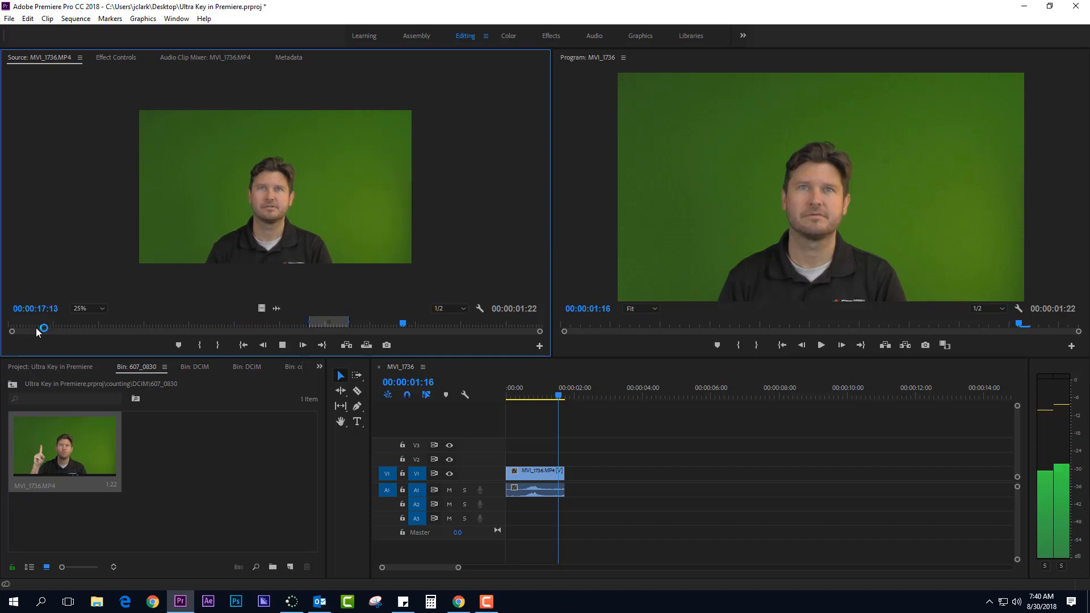
pyautogui.press('space')
pyautogui.press('j')
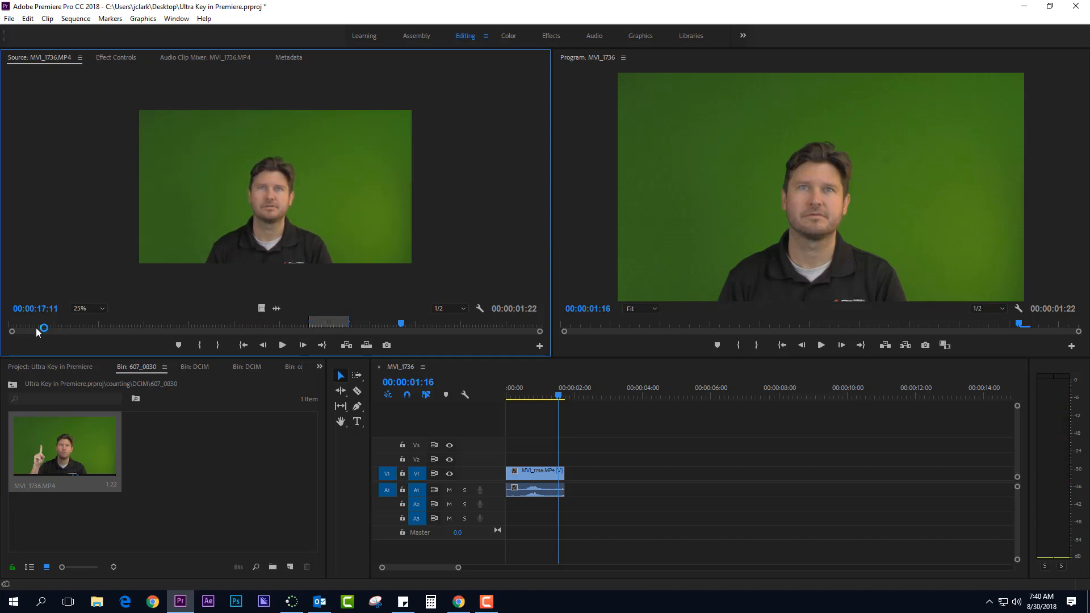
pyautogui.press('i')
# Mark the Out point at 00:00:19:01 and place the trimmed section directly after the first clip on V1
pyautogui.press('space')
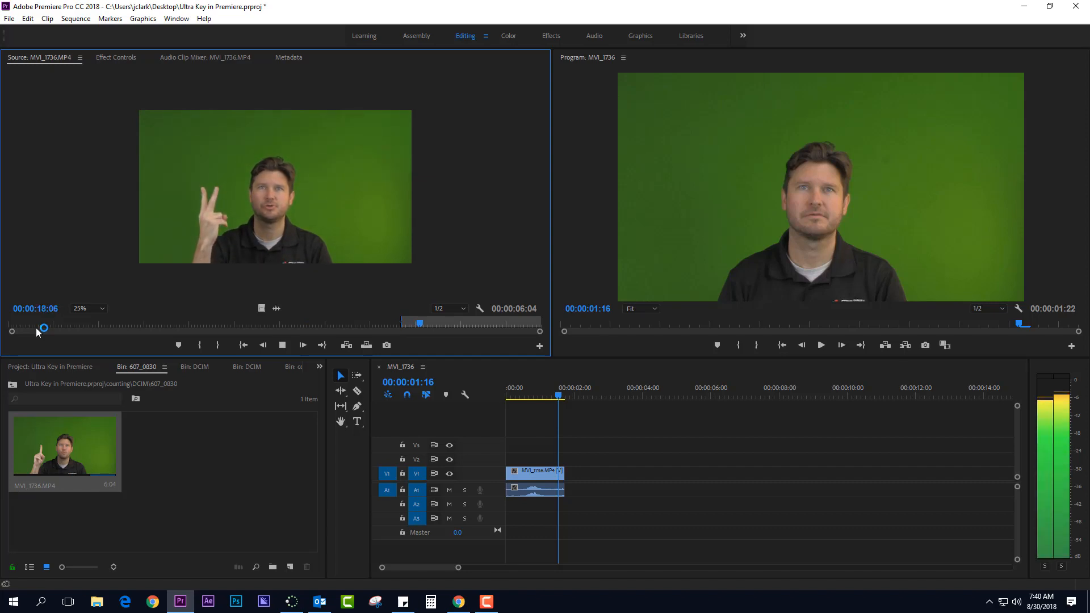
pyautogui.press('space')
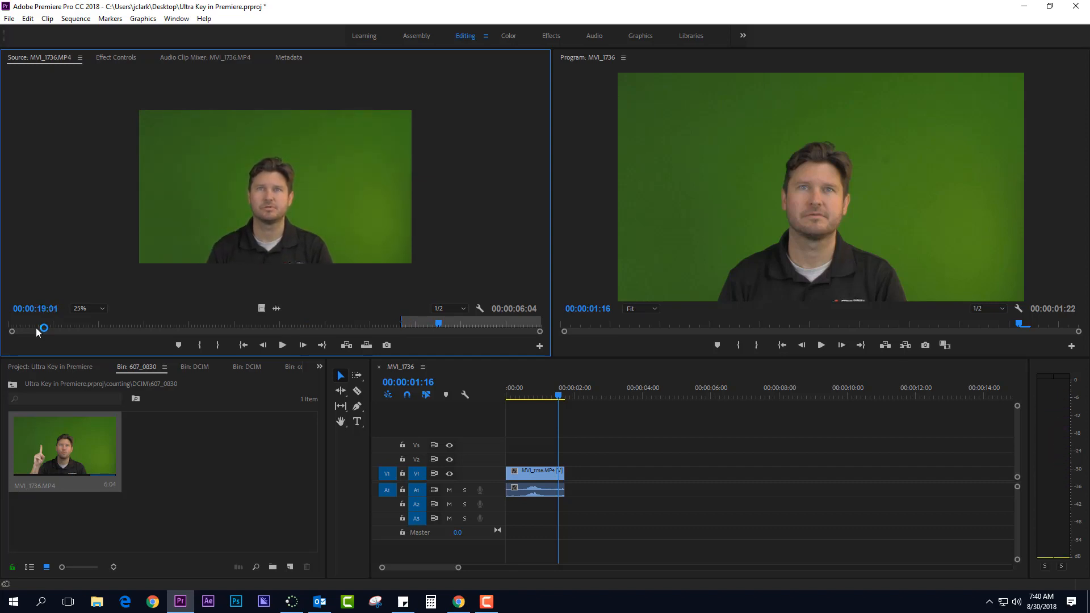
pyautogui.press('o')
pyautogui.moveTo(295, 193); pyautogui.dragTo(568, 475)
# Play the two-clip sequence from its start to check the cut between the clips
pyautogui.moveTo(575, 397); pyautogui.dragTo(519, 397)
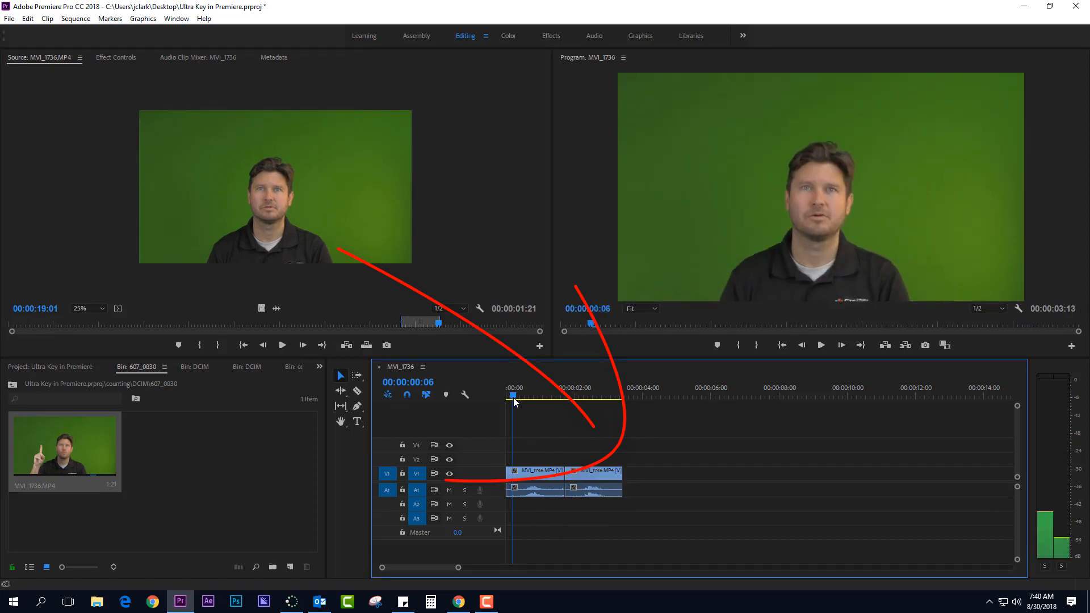
pyautogui.click(508, 397)
pyautogui.press('space')
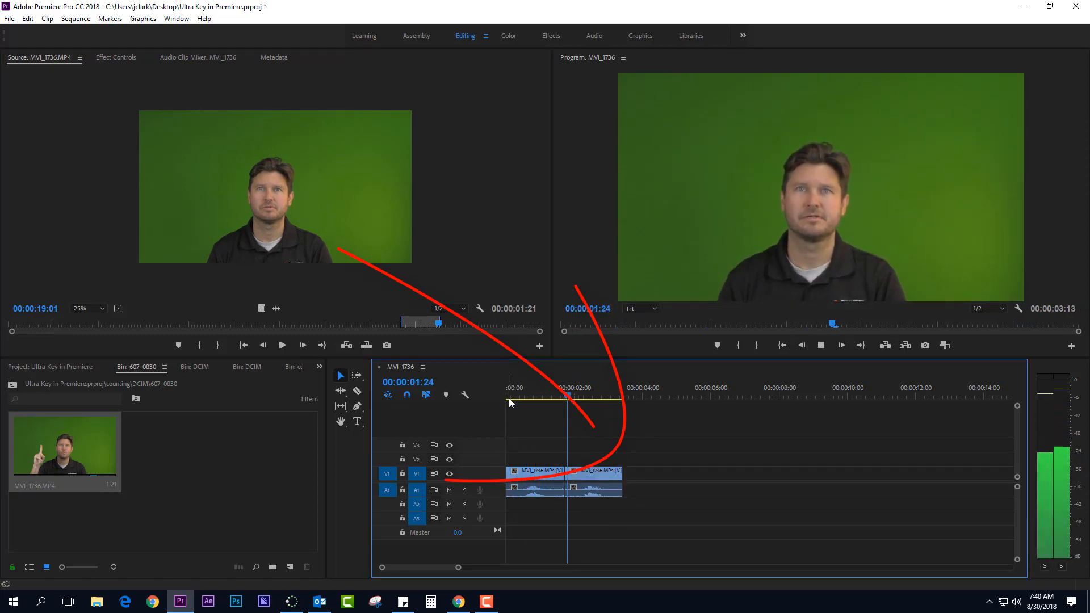
pyautogui.press('space')
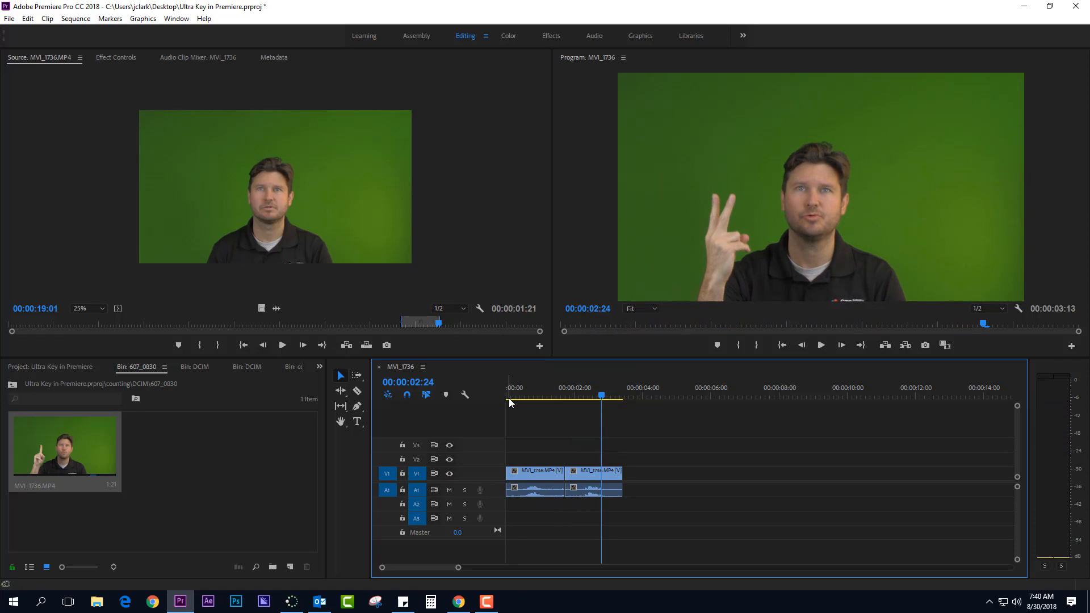
# Play the assembled ten-clip sequence from its start to review the counting order
pyautogui.moveTo(521, 395)
pyautogui.mouseDown()
pyautogui.moveTo(563, 395)
pyautogui.moveTo(508, 395)
pyautogui.mouseUp()
pyautogui.click(591, 396)
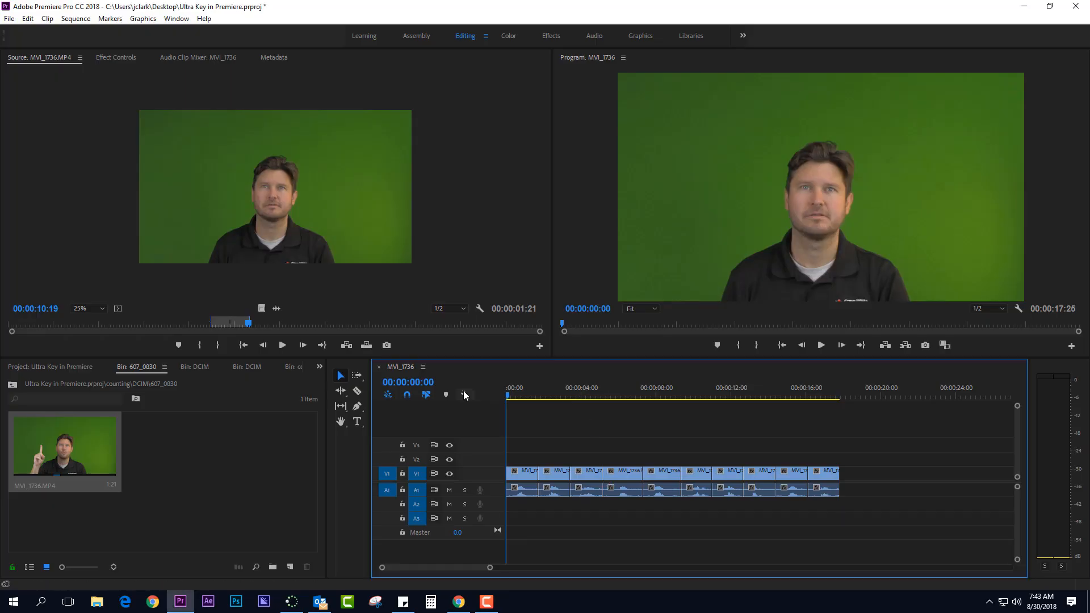
pyautogui.press('space')
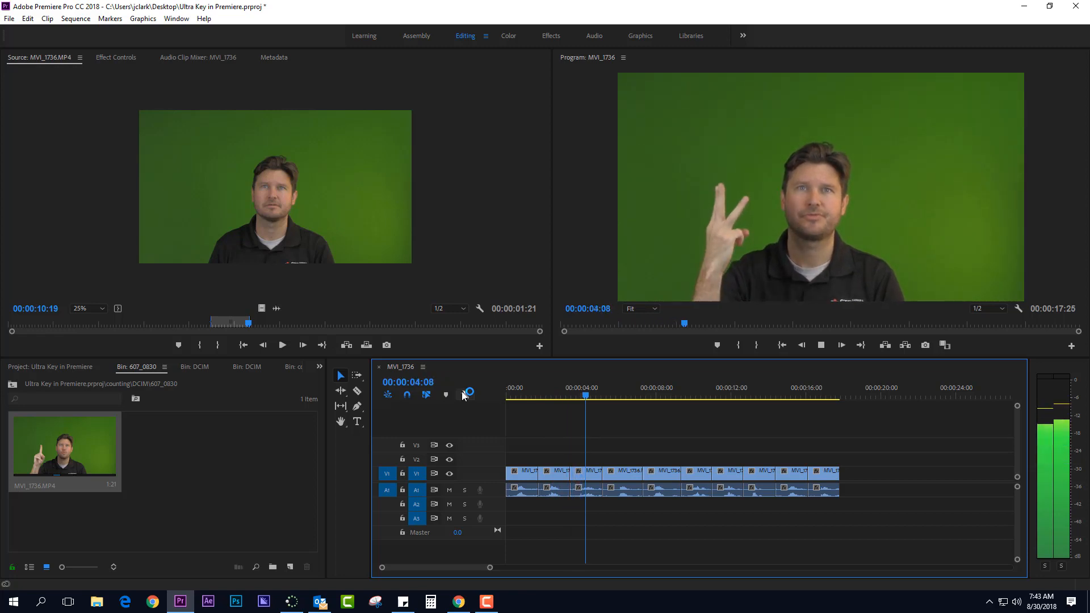
pyautogui.press('space')
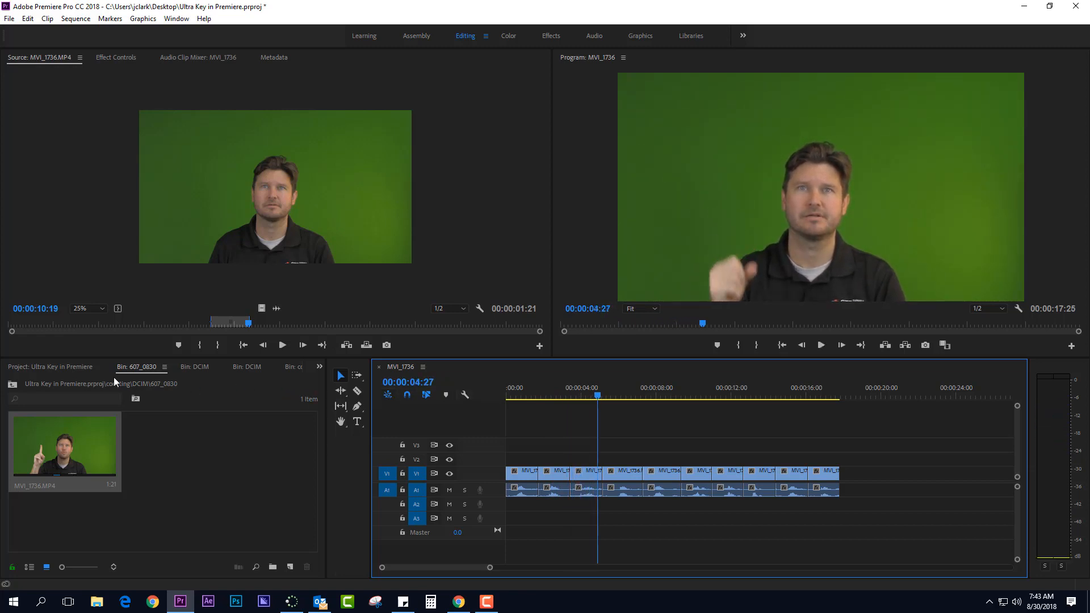
# Apply the Cross Dissolve video transition to the cut between the first and second clips on V1
pyautogui.click(67, 366)
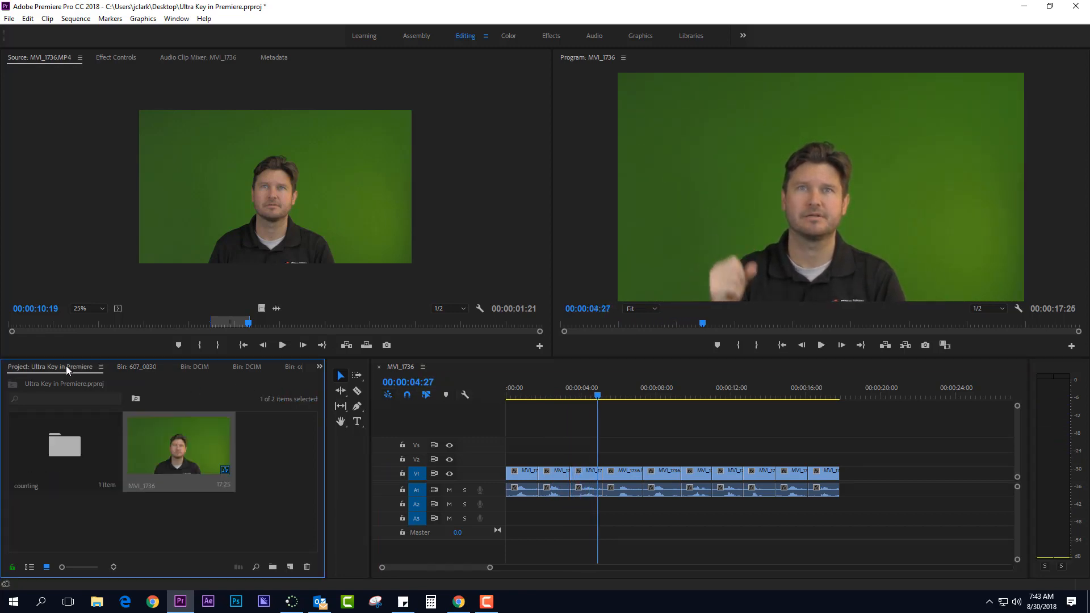
pyautogui.click(318, 368)
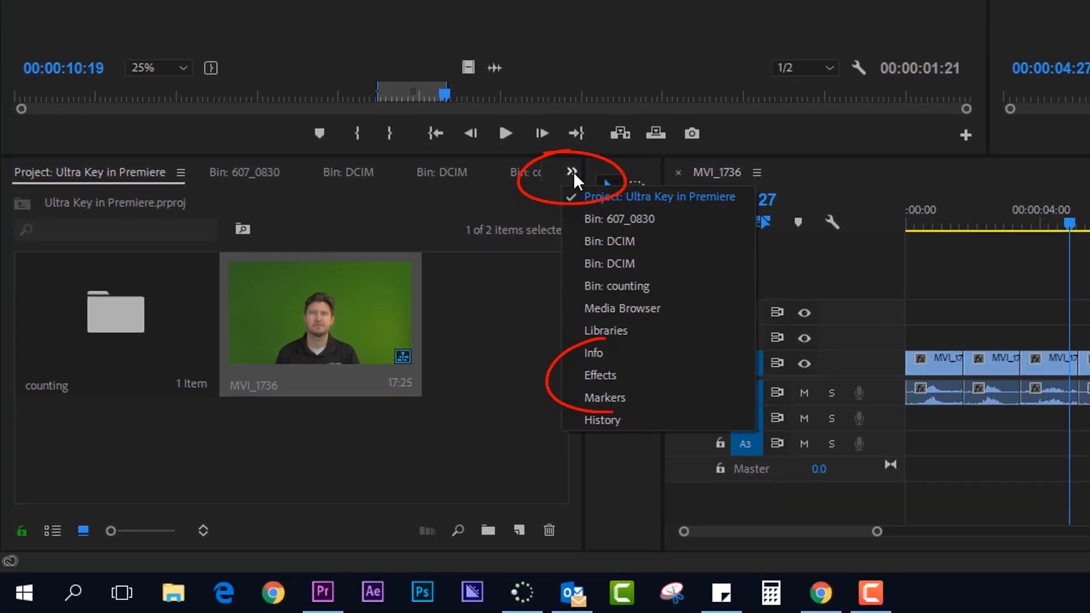
pyautogui.click(627, 377)
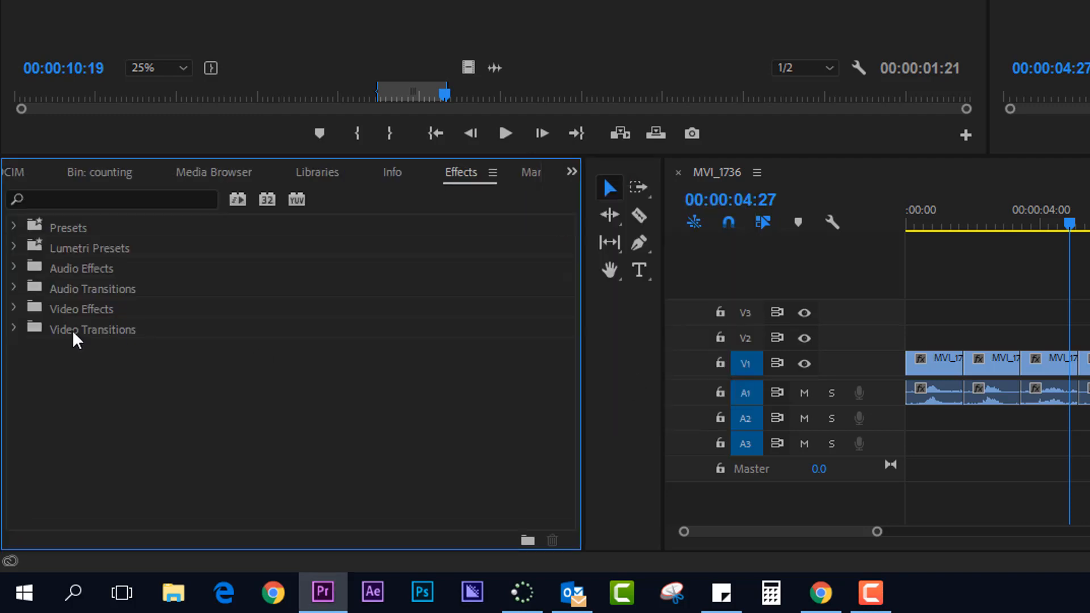
pyautogui.click(15, 329)
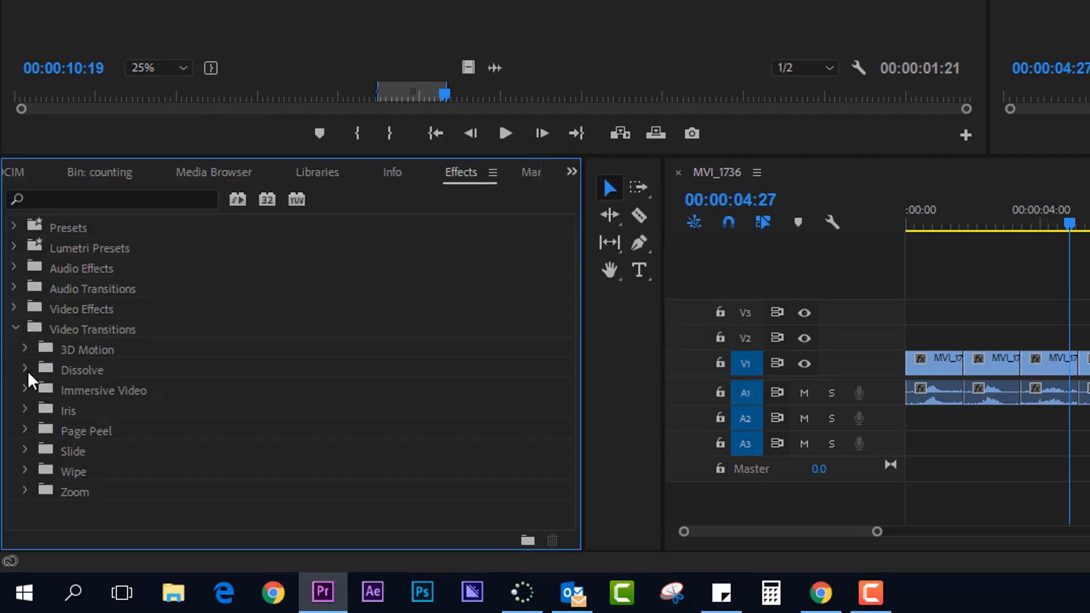
pyautogui.click(26, 370)
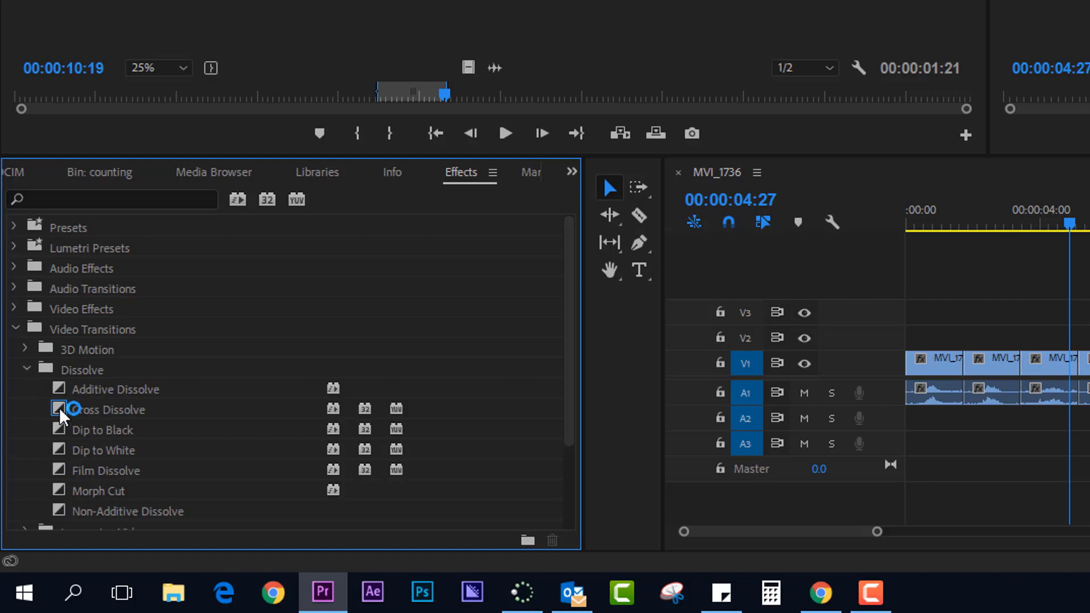
pyautogui.moveTo(61, 410)
pyautogui.mouseDown()
pyautogui.moveTo(650, 405)
pyautogui.moveTo(963, 365)
pyautogui.mouseUp()
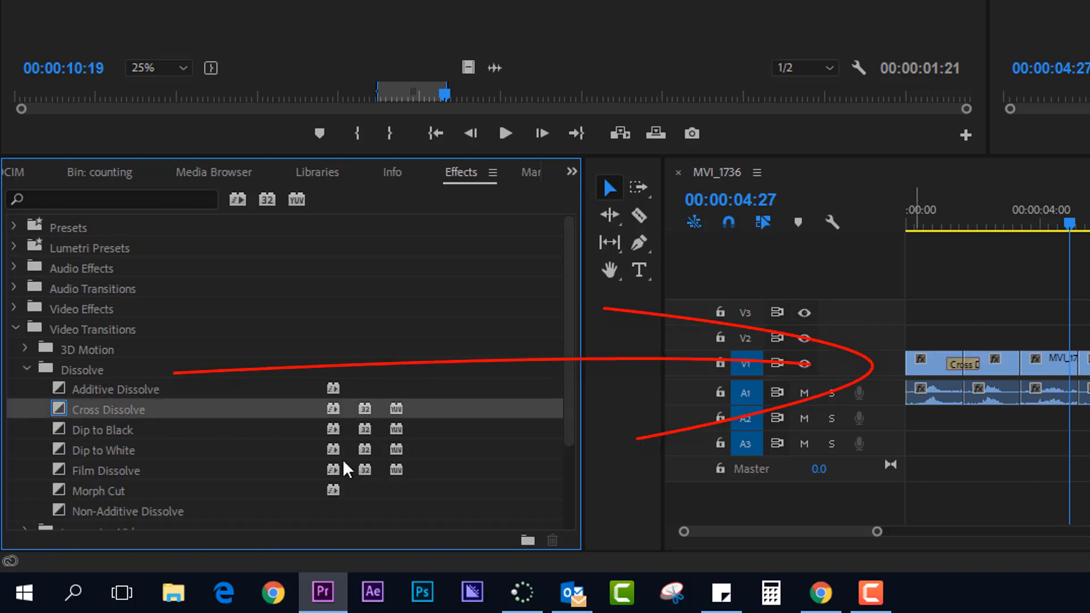
# Apply the Cross Dissolve transition to the remaining cuts between the V1 clips and to the end of the last clip
pyautogui.moveTo(59, 417); pyautogui.dragTo(1025, 370)
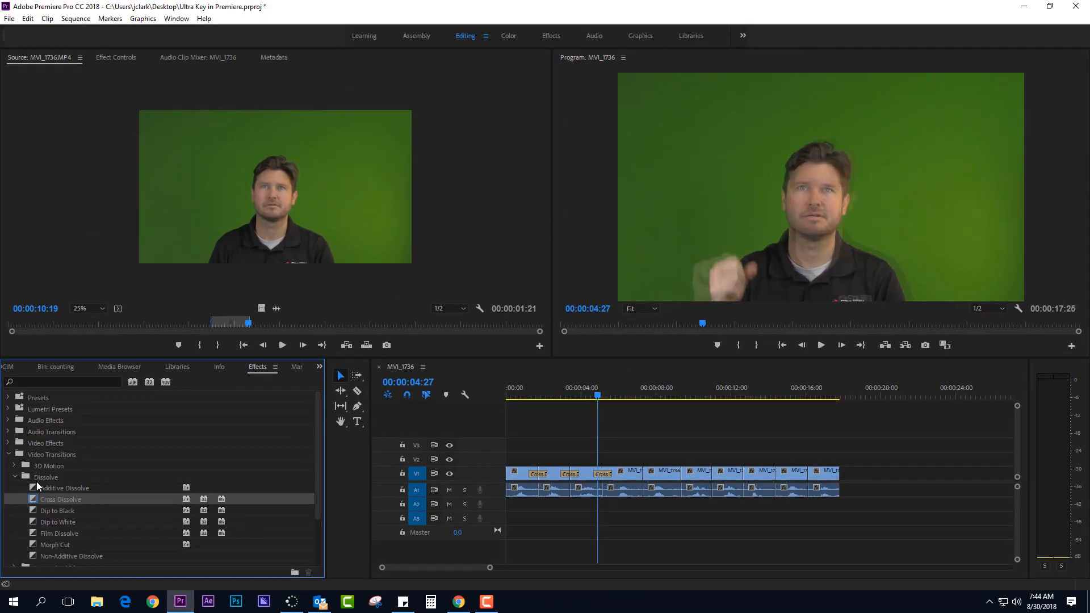
pyautogui.moveTo(34, 498); pyautogui.dragTo(638, 479)
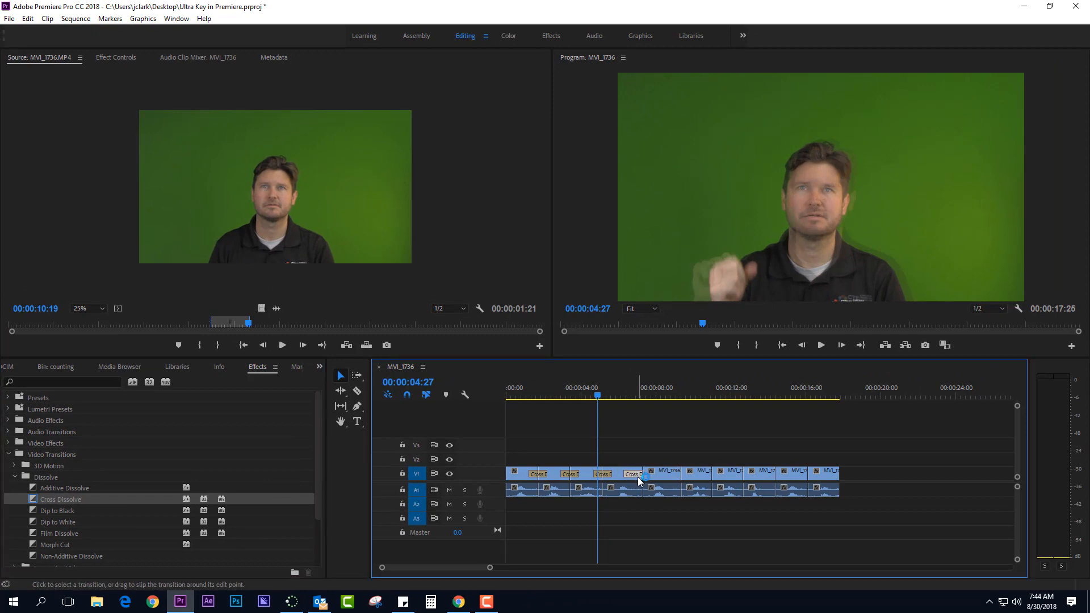
pyautogui.moveTo(61, 499); pyautogui.dragTo(810, 475)
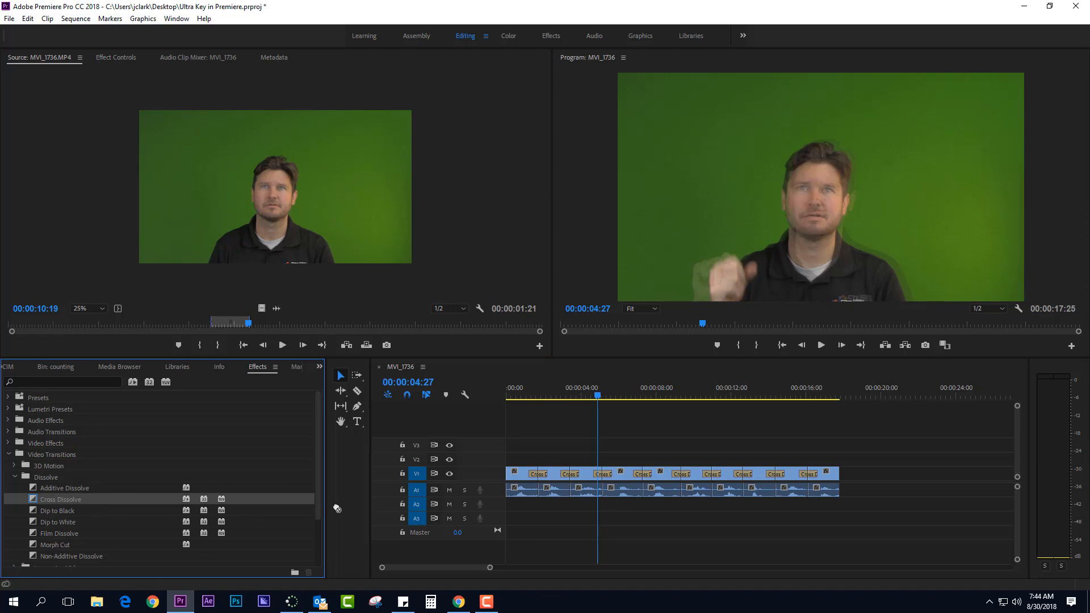
pyautogui.moveTo(337, 508); pyautogui.dragTo(830, 475)
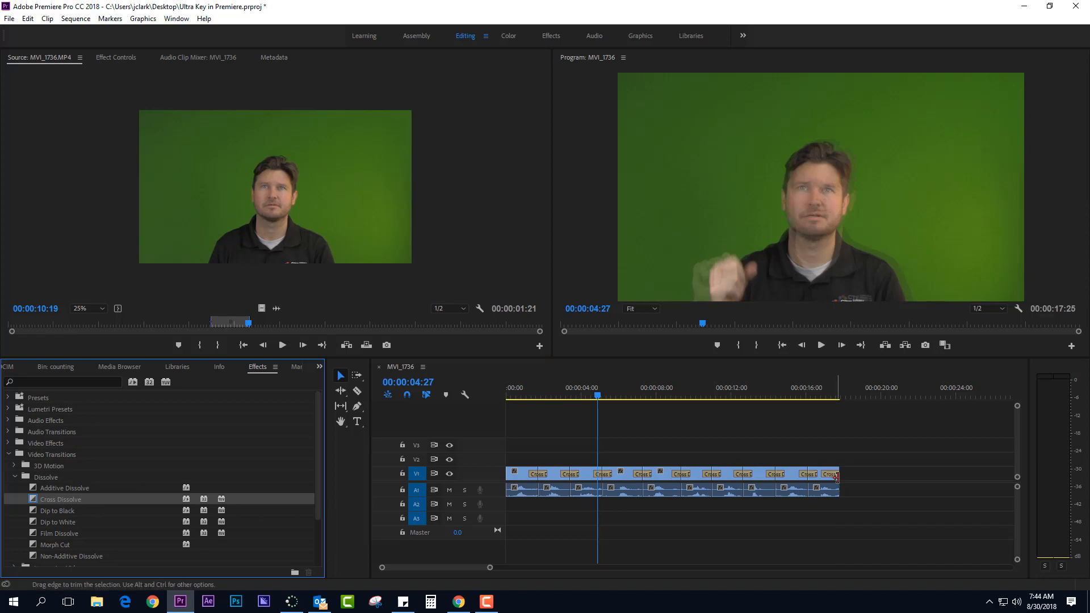
# Play the sequence from its start to review the Cross Dissolve transitions, and return to the start
pyautogui.press('Home')
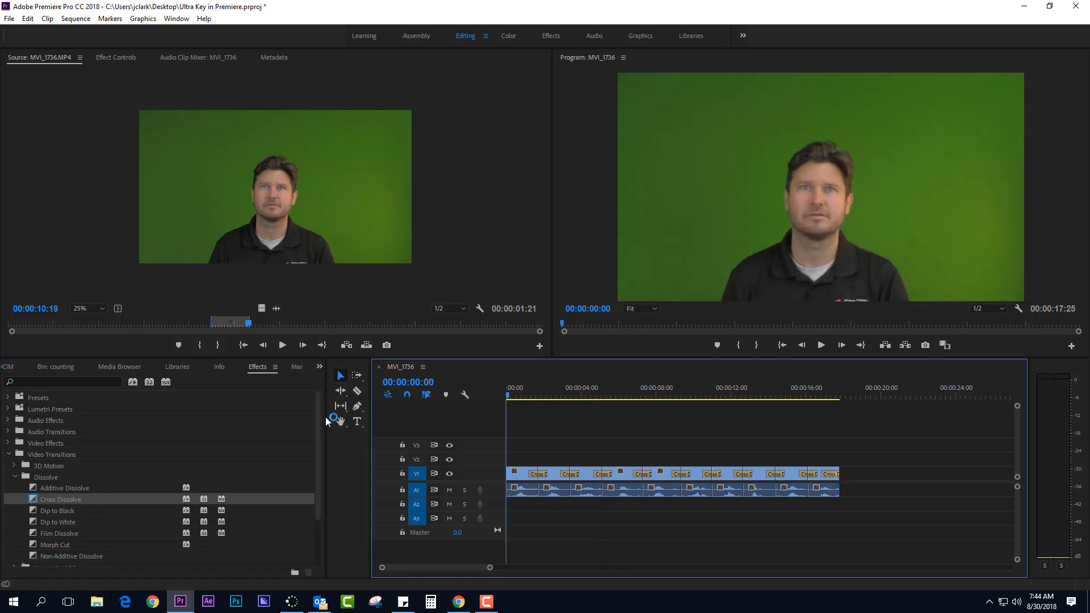
pyautogui.press('space')
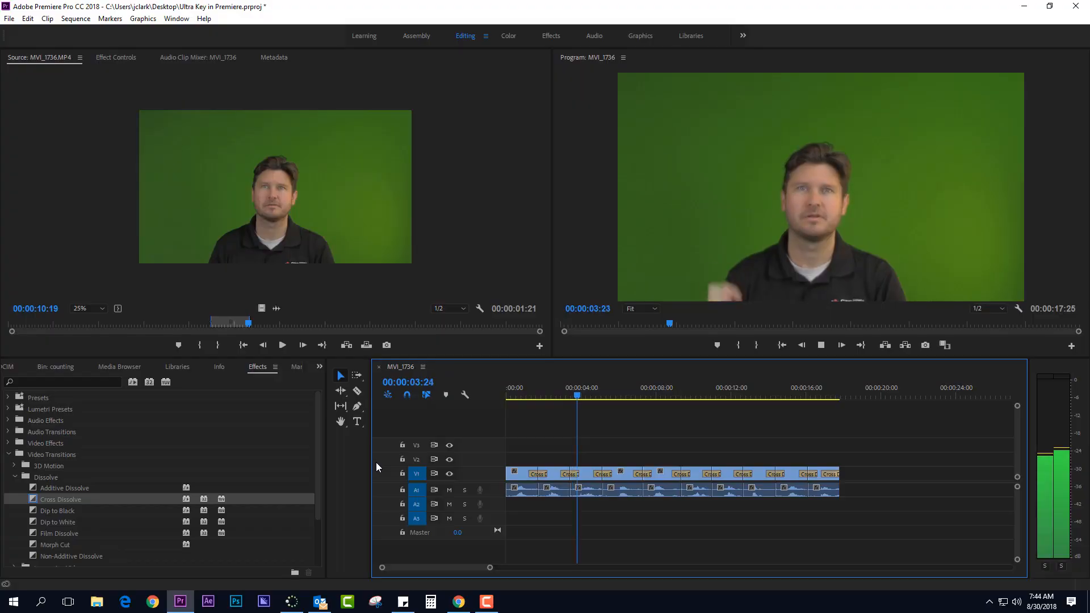
pyautogui.press('Home')
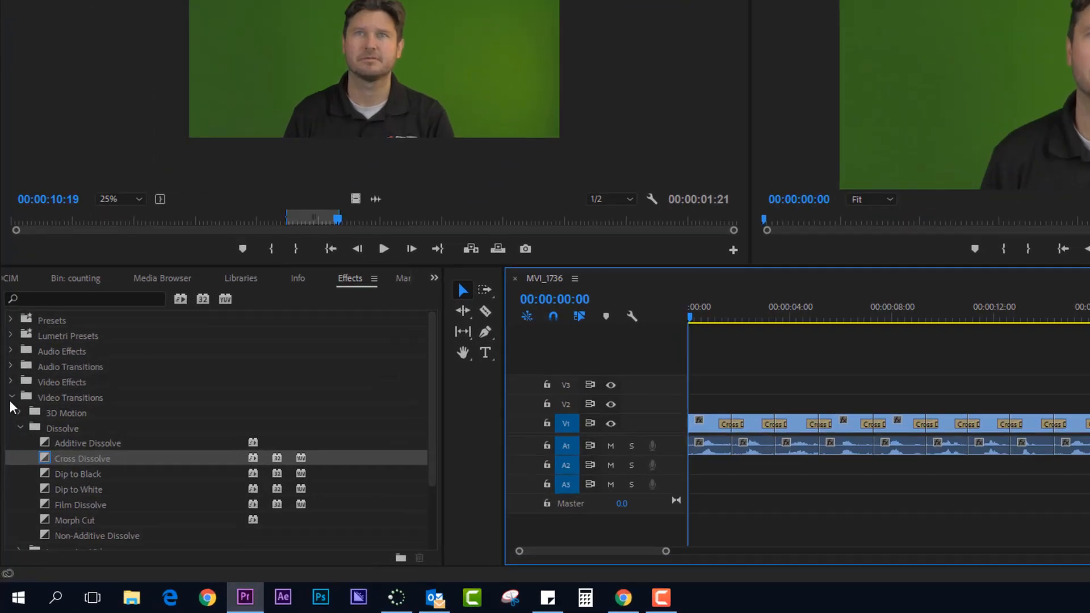
# Apply the Ultra Key effect from the Keying video effects to the first clip on V1
pyautogui.click(8, 455)
pyautogui.click(9, 444)
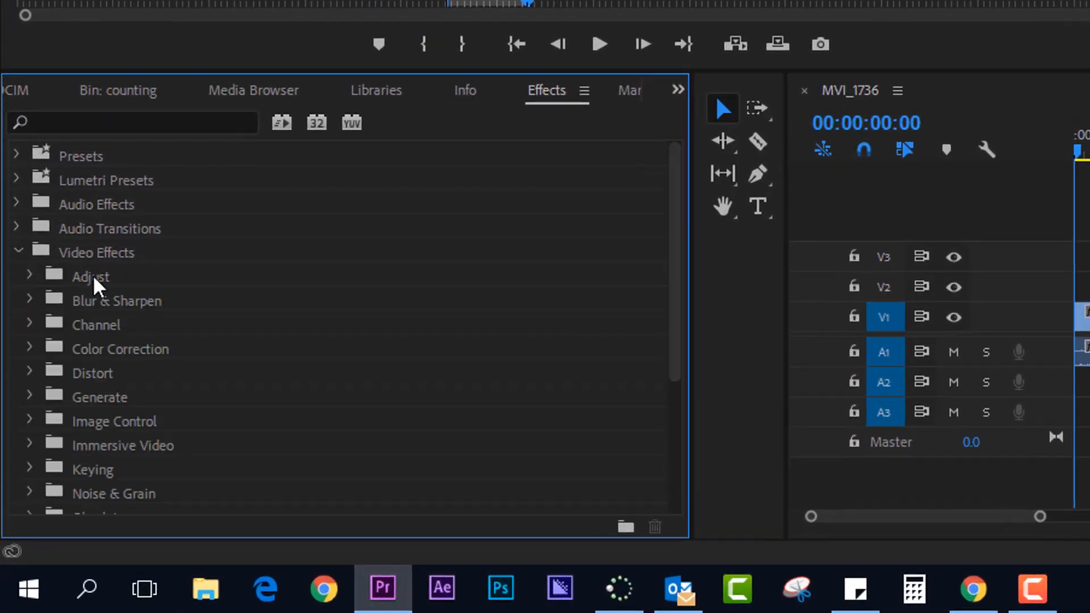
pyautogui.scroll(-5, 119, 306)
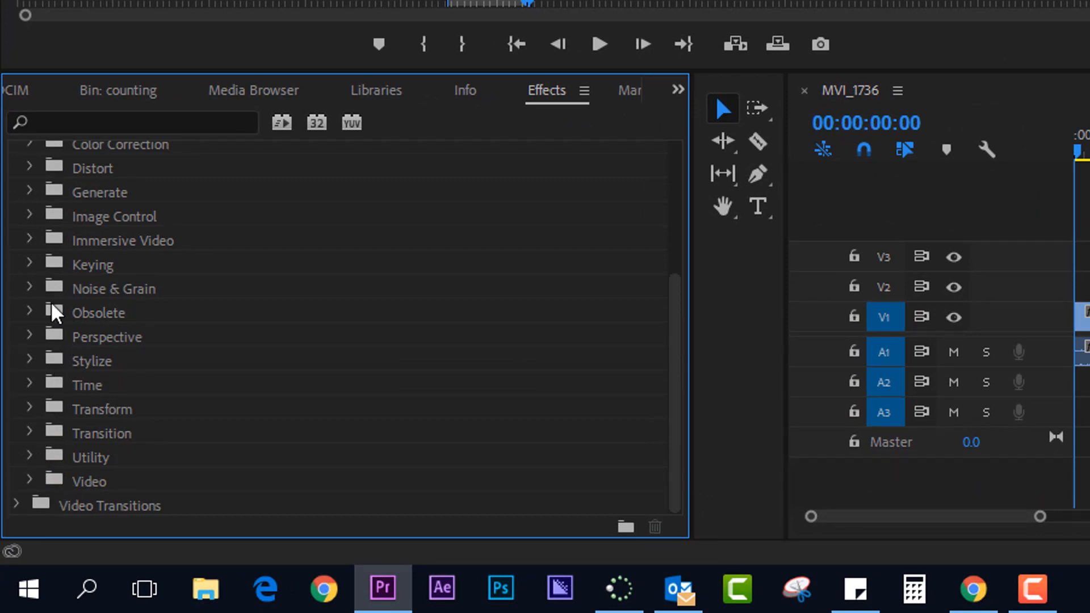
pyautogui.click(28, 266)
pyautogui.scroll(-2, 146, 318)
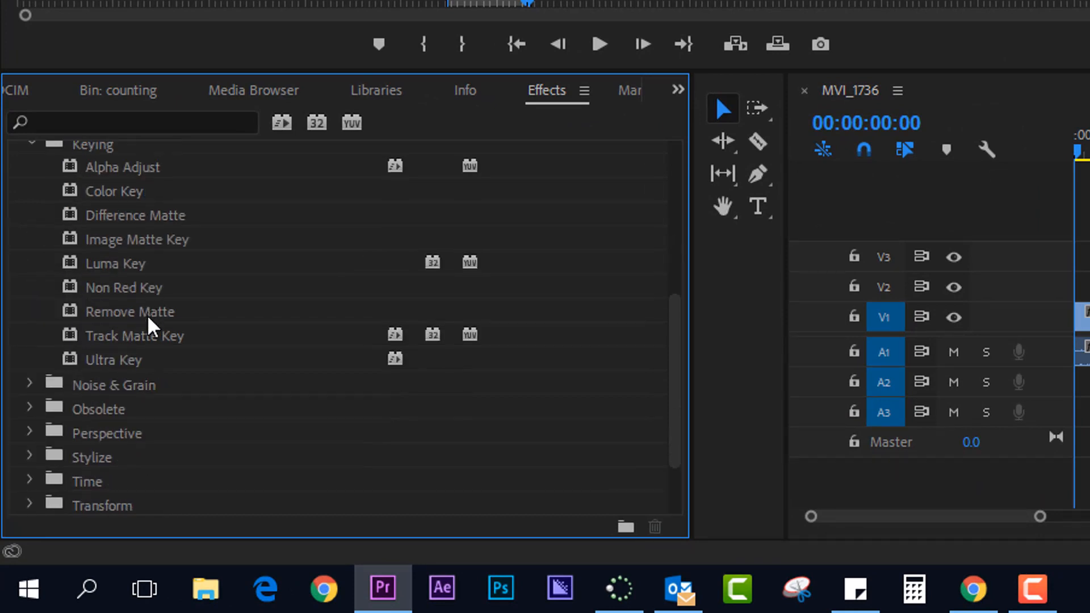
pyautogui.click(108, 360)
pyautogui.moveTo(99, 369); pyautogui.dragTo(1089, 328)
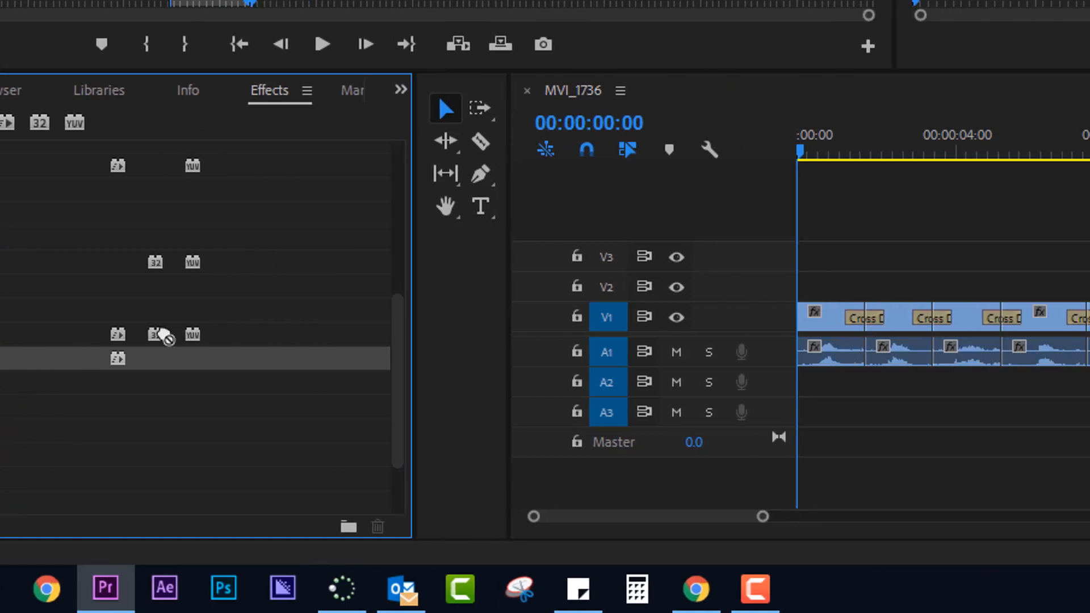
pyautogui.click(615, 329)
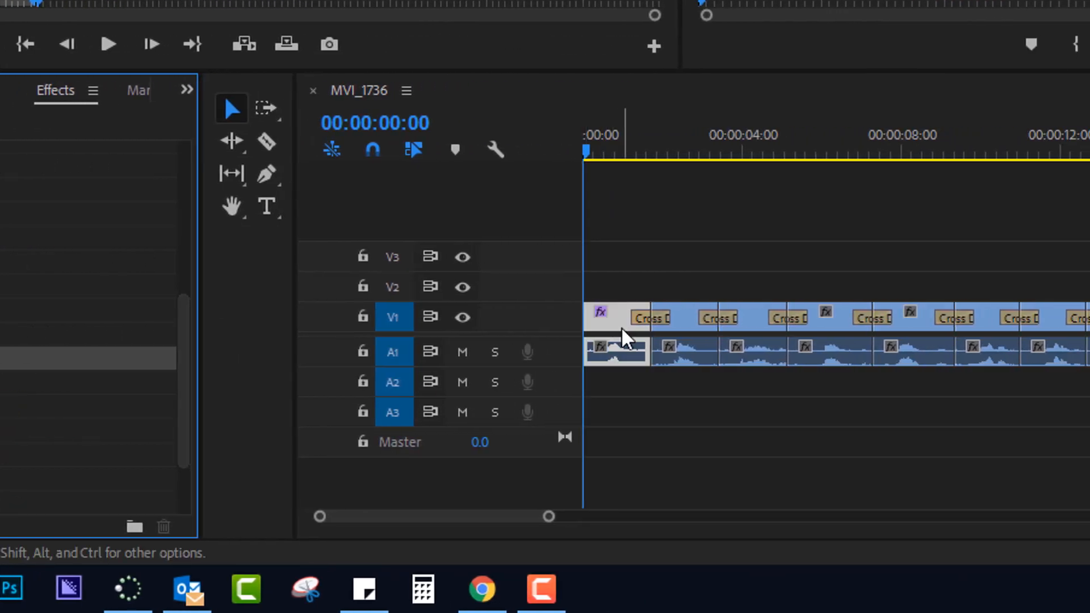
# Park the playhead at 00:00:00:17 in the first clip and sample the green background as the Ultra Key key color
pyautogui.moveTo(628, 150); pyautogui.dragTo(603, 154)
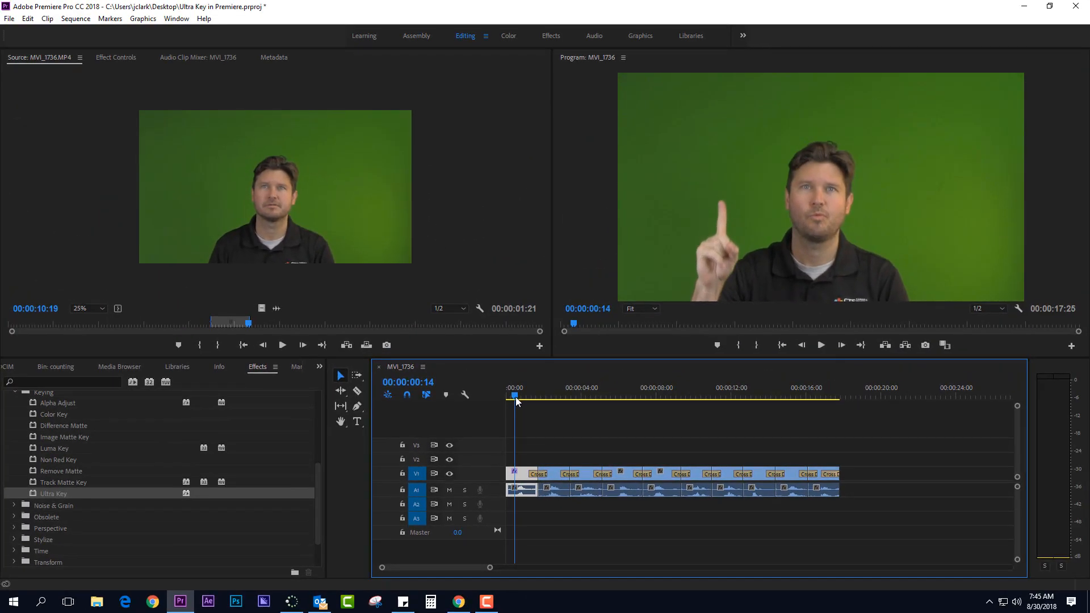
pyautogui.moveTo(516, 397)
pyautogui.mouseDown()
pyautogui.moveTo(555, 400)
pyautogui.moveTo(523, 401)
pyautogui.mouseUp()
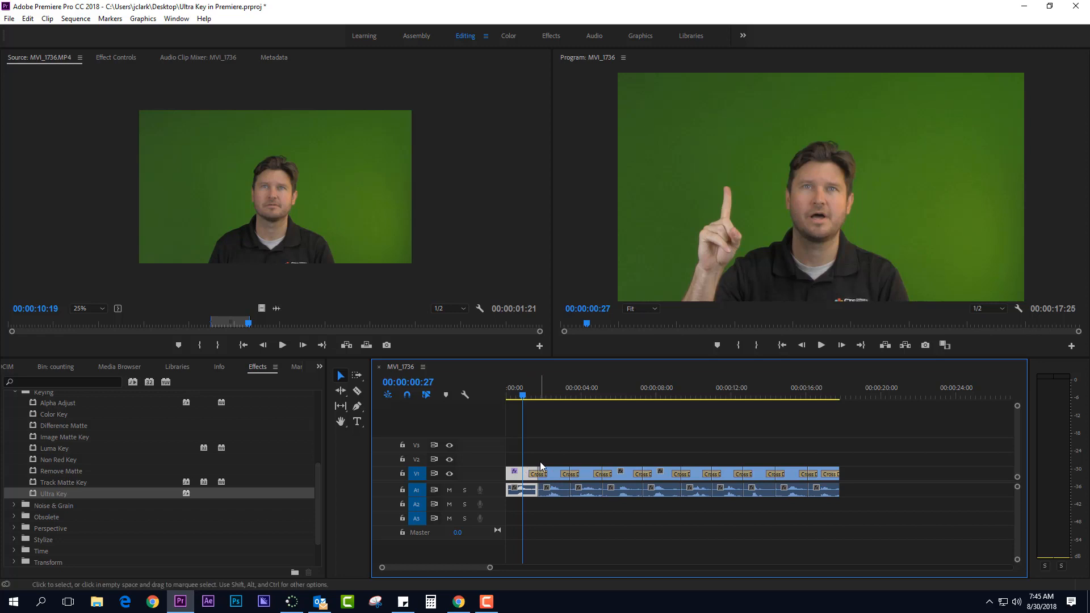
pyautogui.click(524, 398)
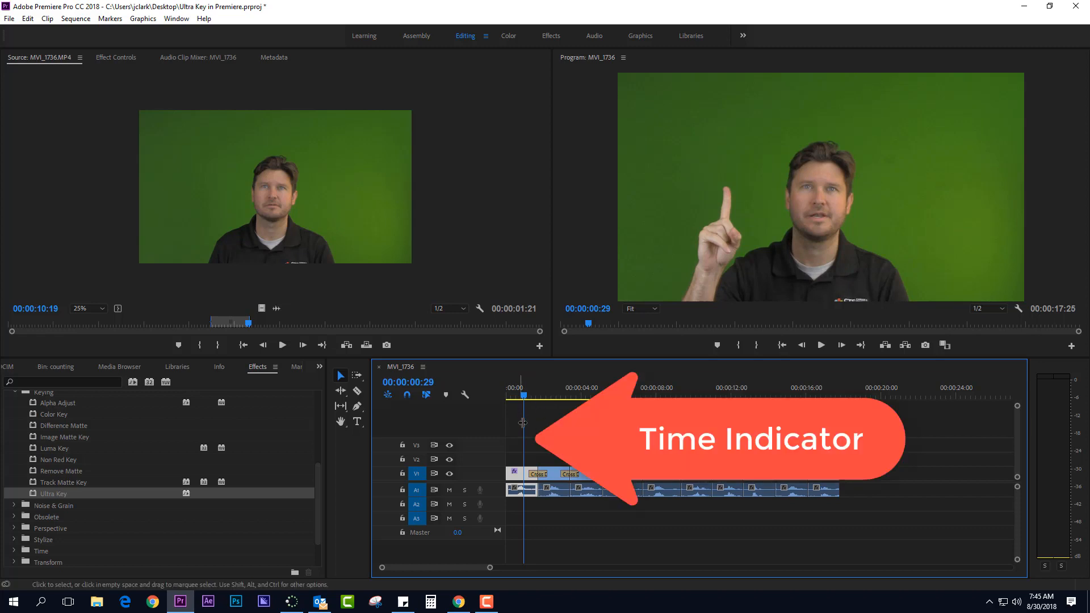
pyautogui.moveTo(525, 402)
pyautogui.mouseDown()
pyautogui.moveTo(780, 403)
pyautogui.moveTo(526, 411)
pyautogui.moveTo(517, 398)
pyautogui.mouseUp()
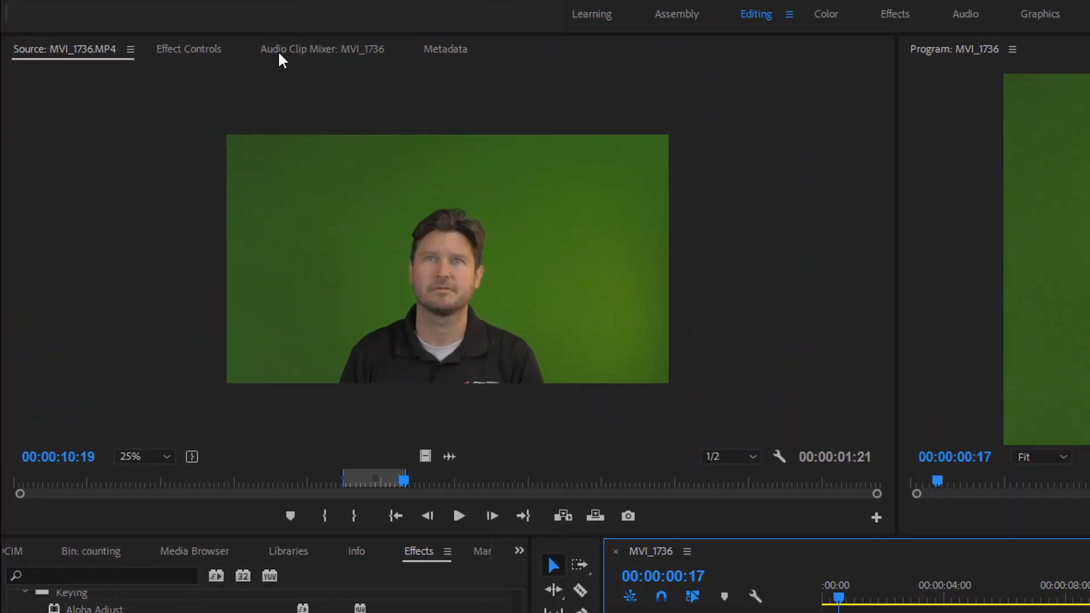
pyautogui.click(106, 59)
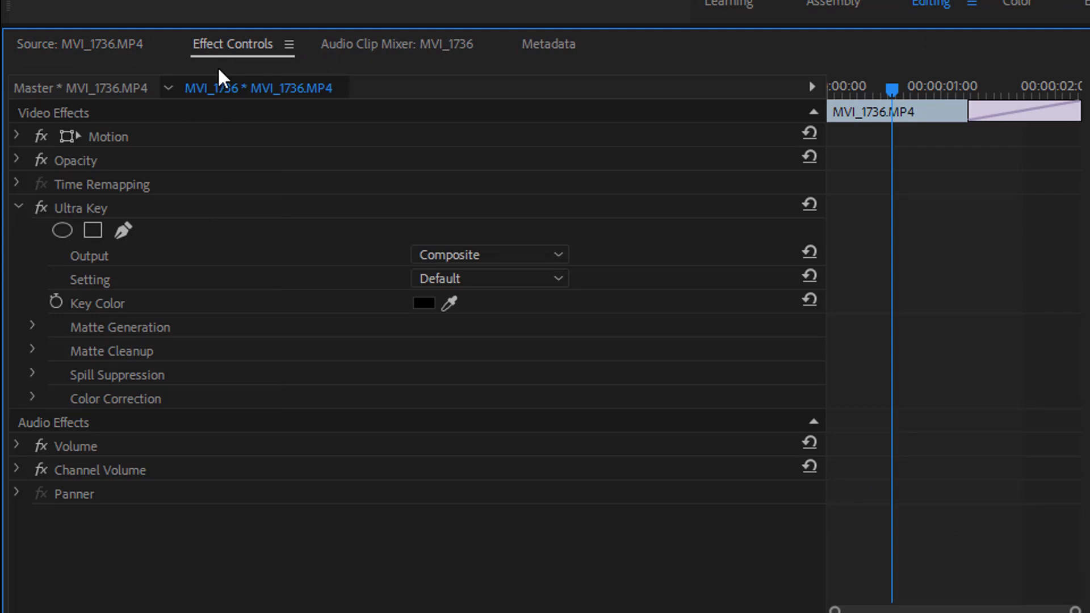
pyautogui.click(175, 231)
pyautogui.click(129, 194)
pyautogui.click(449, 303)
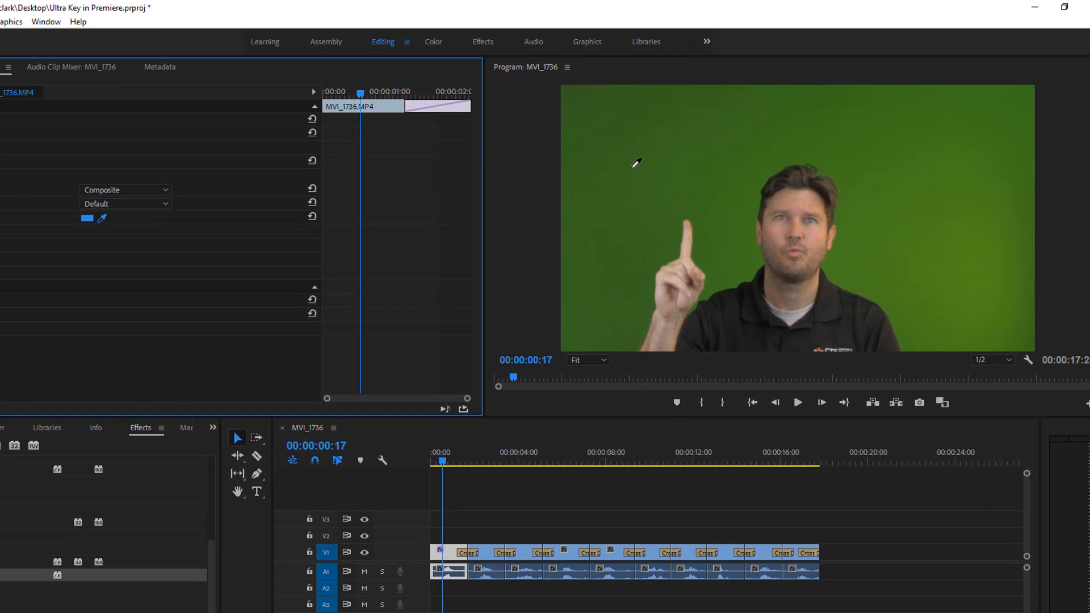
pyautogui.click(634, 166)
pyautogui.click(635, 180)
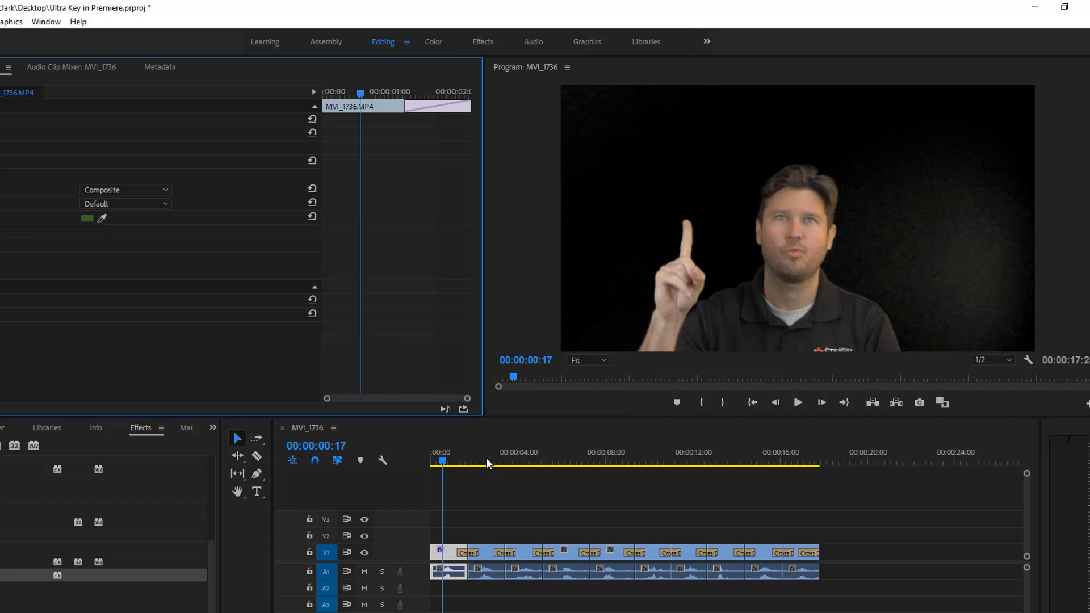
pyautogui.moveTo(443, 462); pyautogui.dragTo(448, 462)
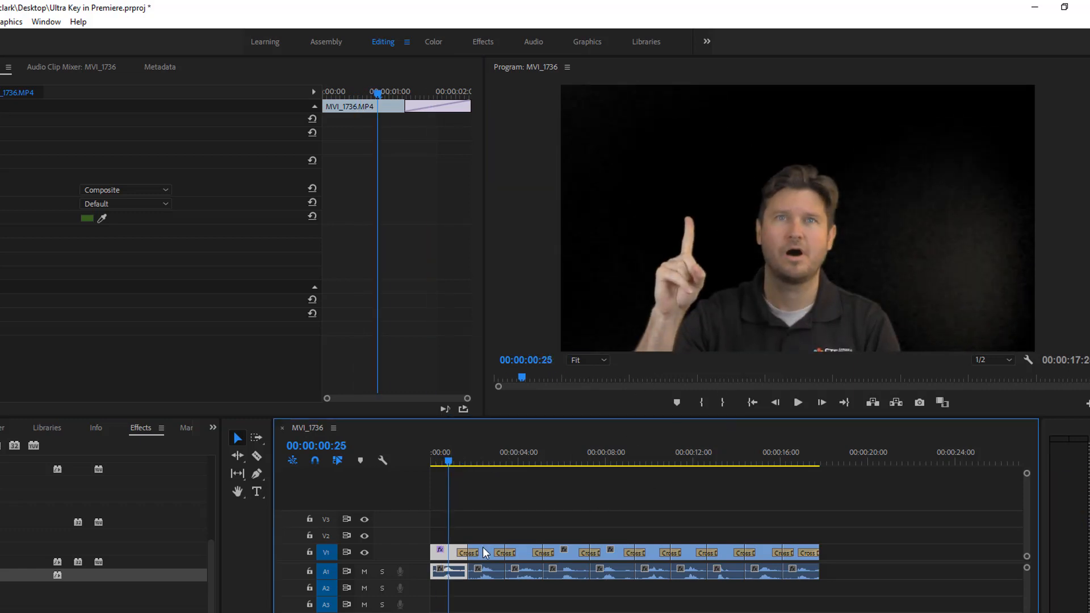
# Import the image wallpaper2you_339705.jpg from the counting folder into the DCIM bin
pyautogui.click(473, 608)
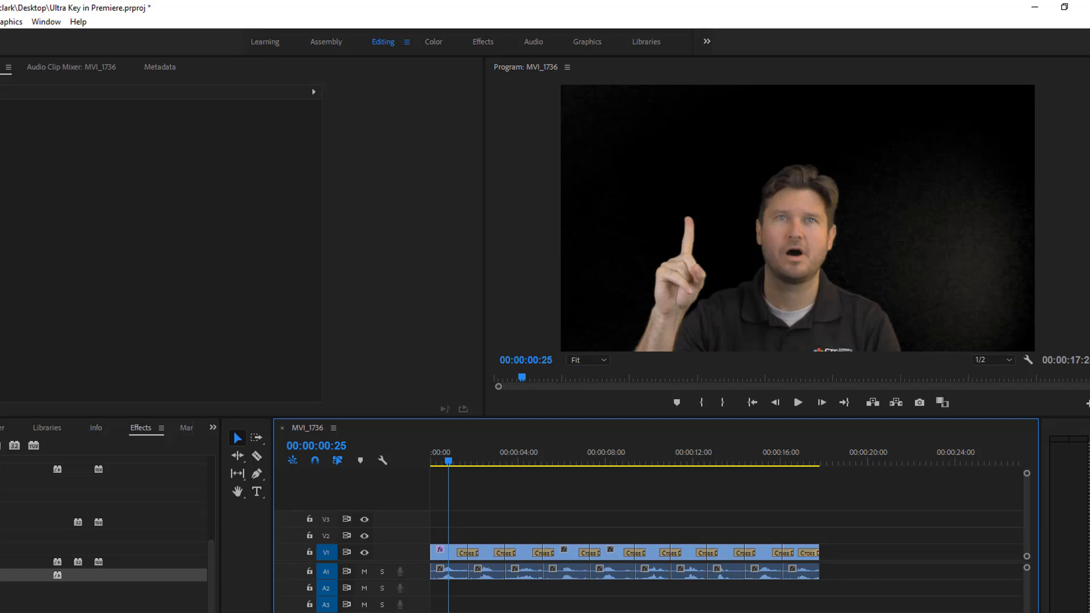
pyautogui.hotkey('shift', '8')
pyautogui.click(8, 609)
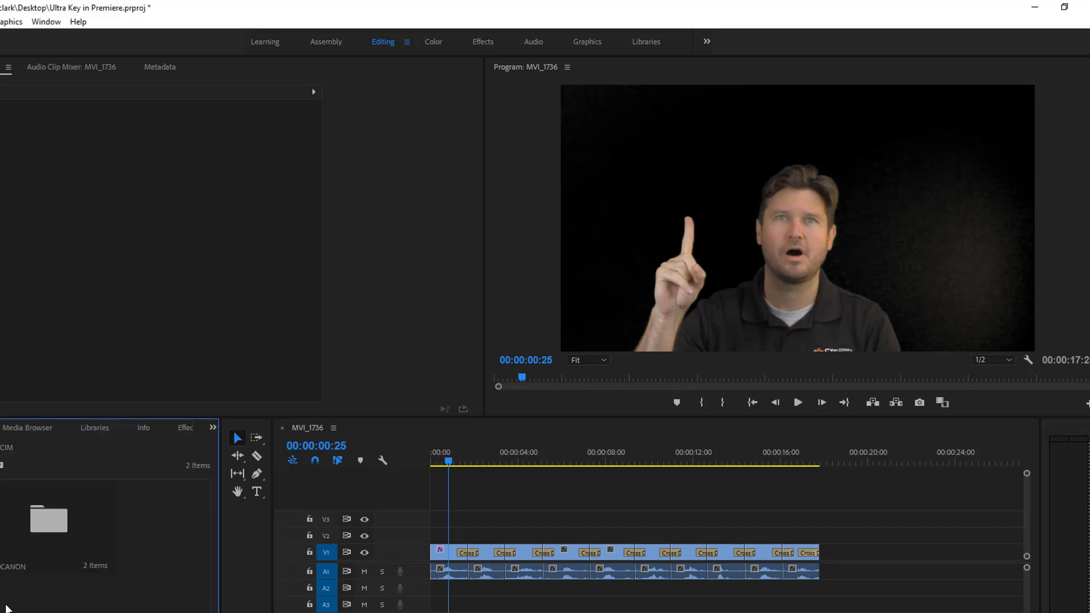
pyautogui.rightClick(0, 475)
pyautogui.click(0, 571)
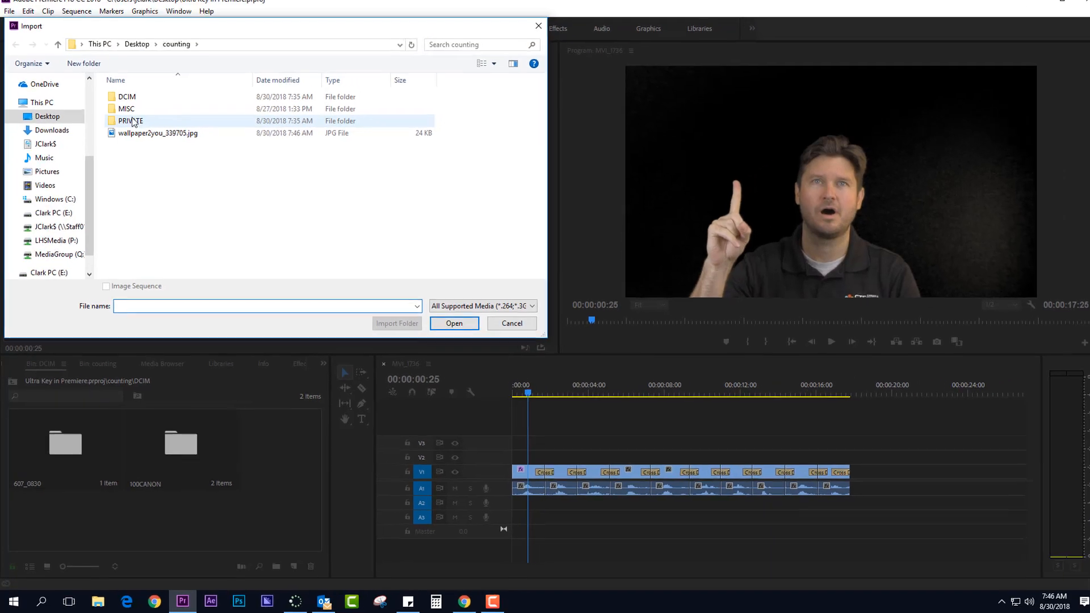
pyautogui.click(156, 138)
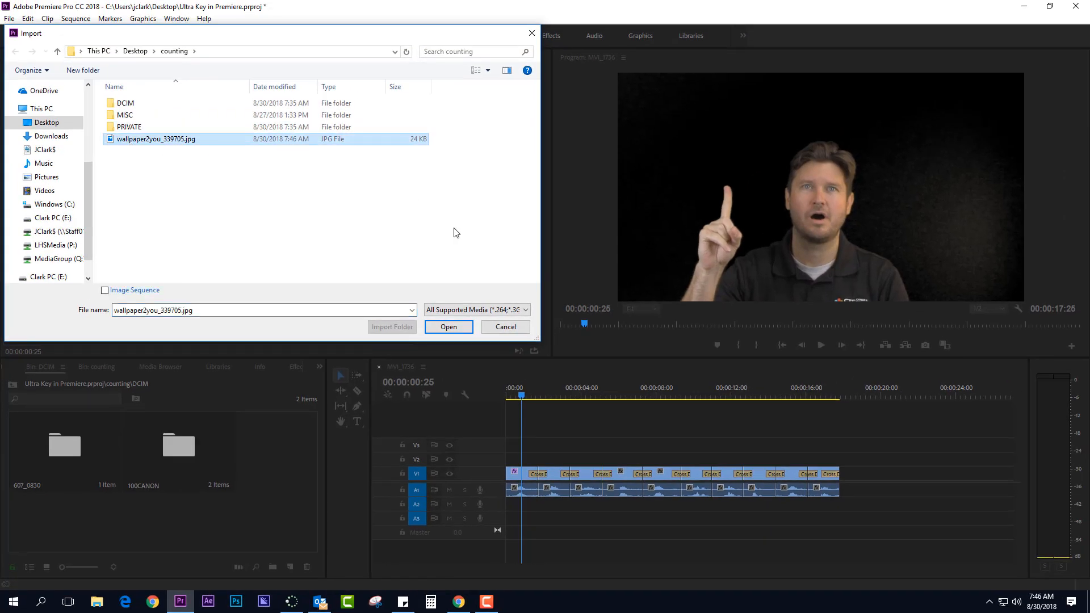
pyautogui.click(448, 327)
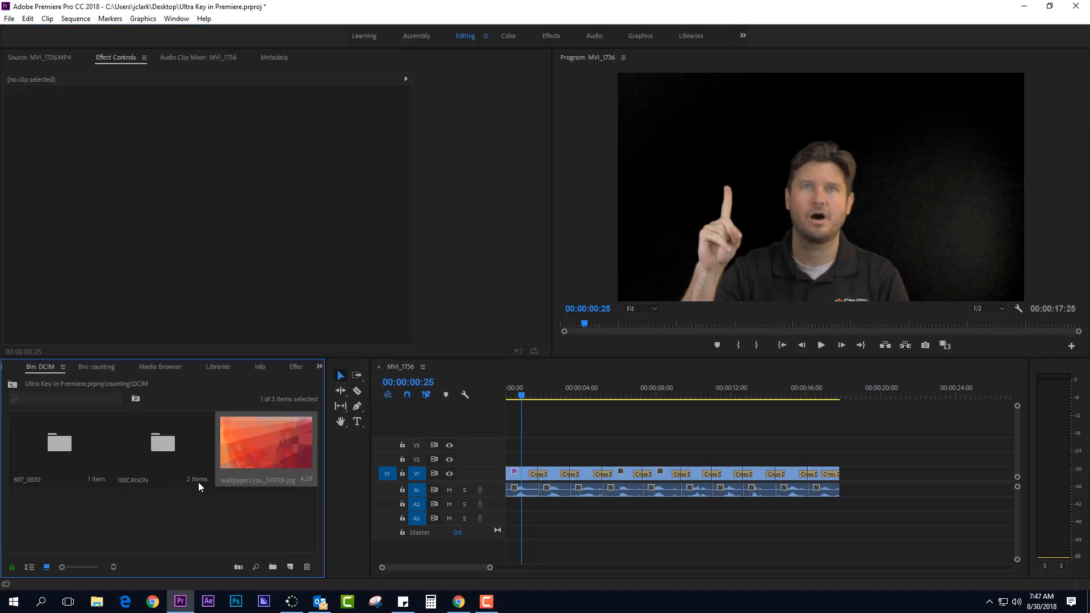
# Place the wallpaper image on V2 at the sequence start and move all counting clips up to V3 above it
pyautogui.moveTo(281, 454); pyautogui.dragTo(505, 461)
pyautogui.moveTo(521, 392)
pyautogui.mouseDown()
pyautogui.moveTo(583, 395)
pyautogui.moveTo(534, 395)
pyautogui.mouseUp()
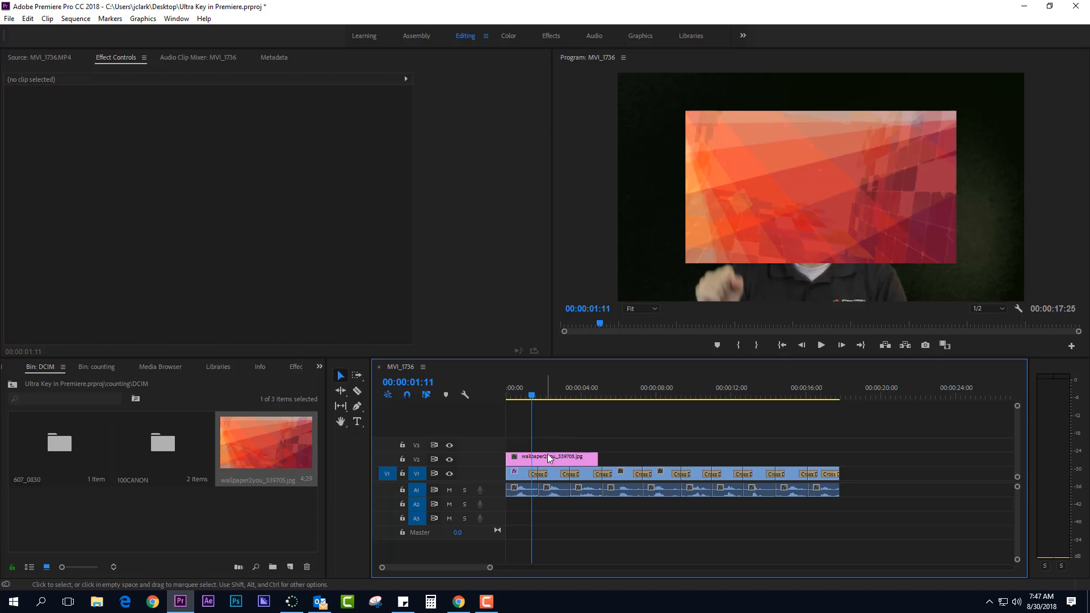
pyautogui.moveTo(872, 469); pyautogui.dragTo(517, 451)
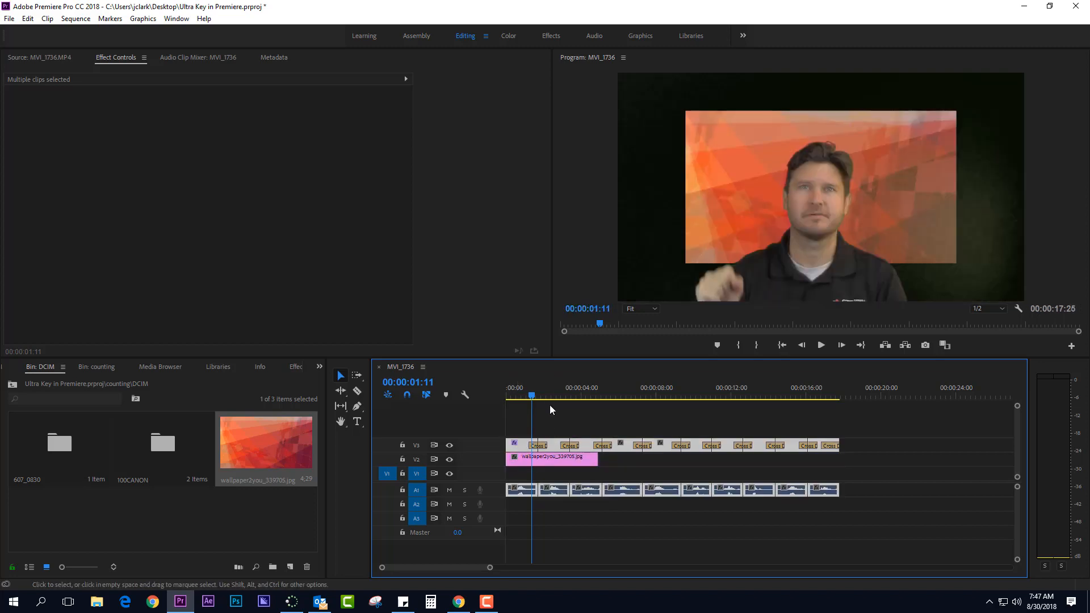
pyautogui.click(521, 393)
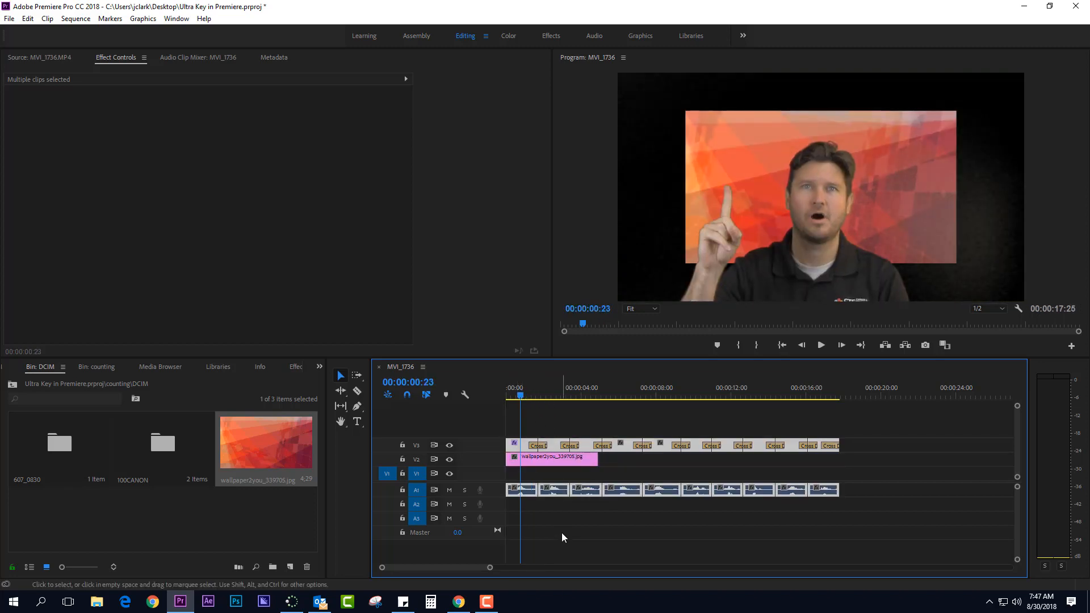
pyautogui.click(561, 533)
pyautogui.click(522, 393)
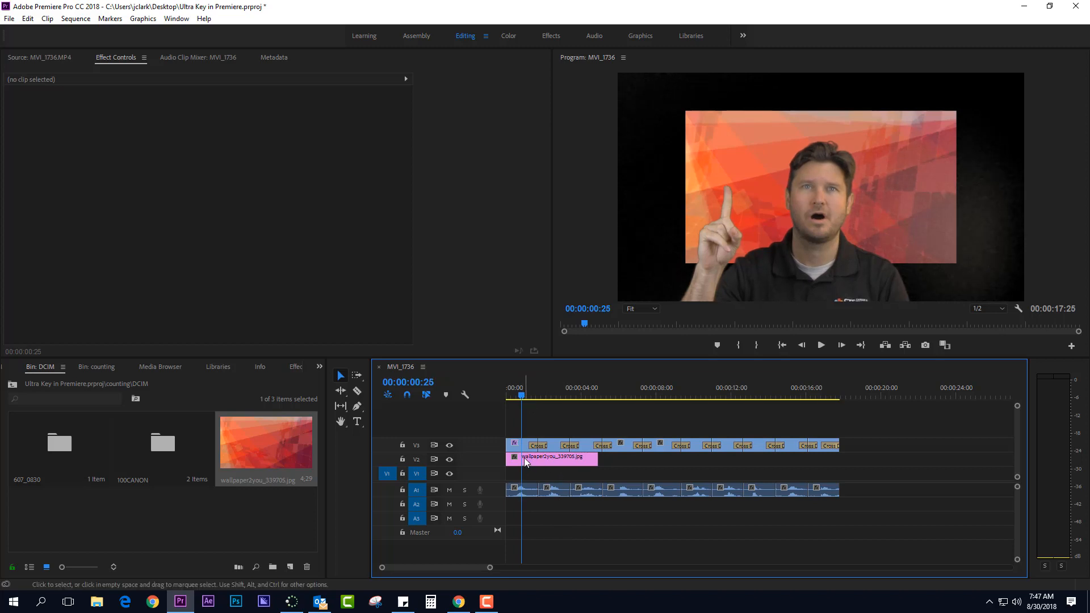
# Set the wallpaper clip's Motion scale to 152 so the image fills the frame
pyautogui.click(524, 458)
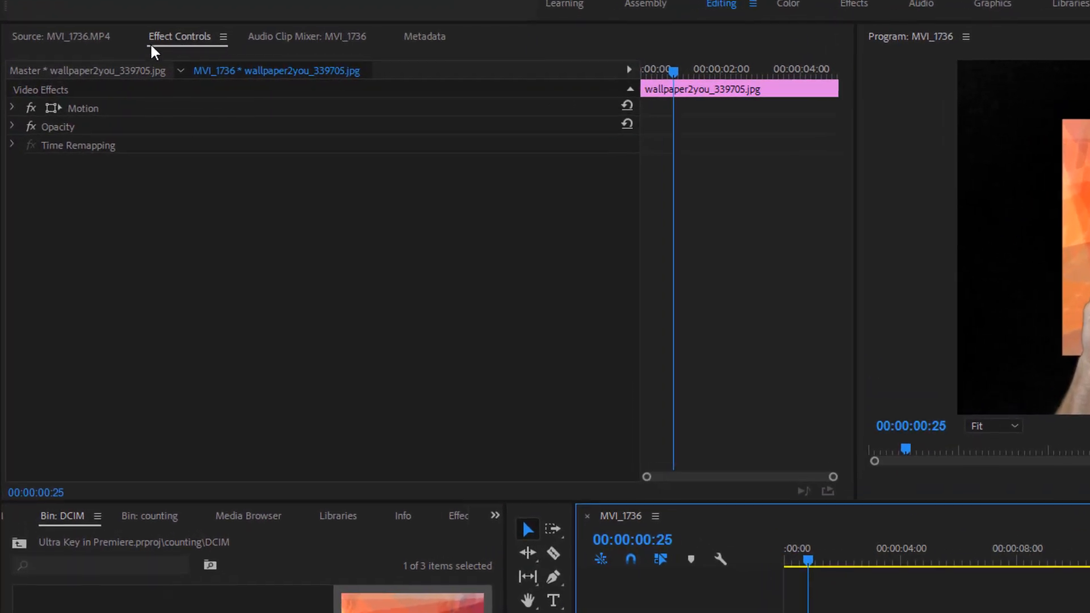
pyautogui.click(12, 107)
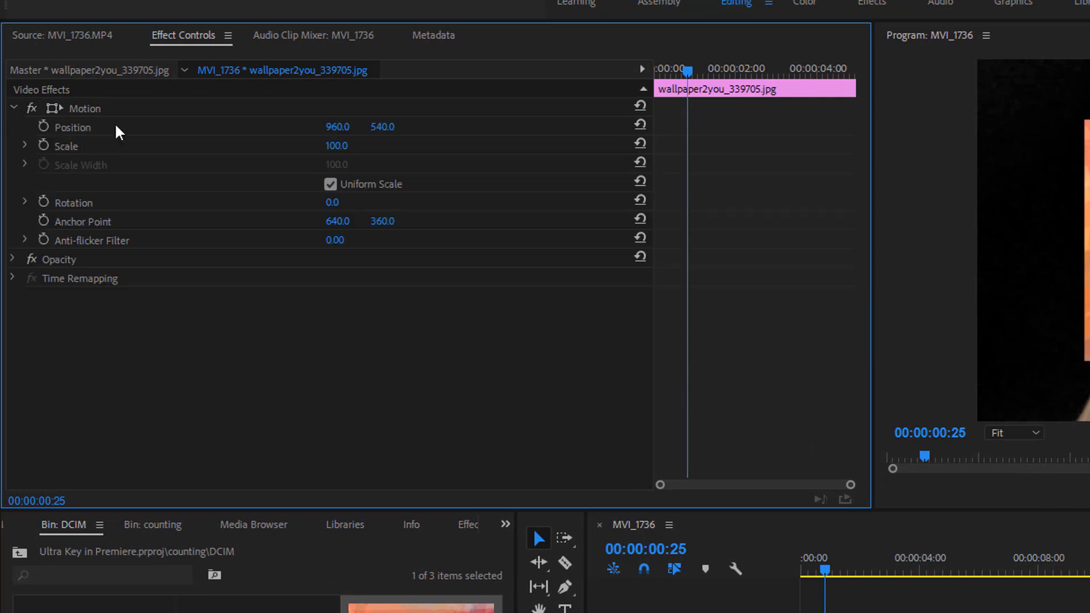
pyautogui.moveTo(335, 147); pyautogui.dragTo(366, 146)
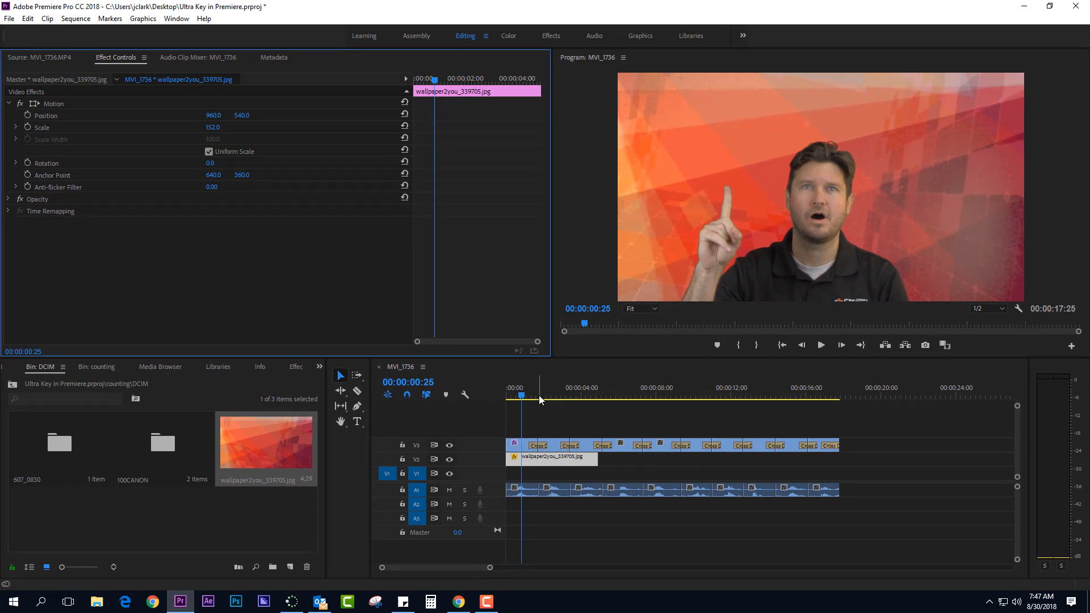
# Move the playhead to 00:00:00:24 and select the first clip on V3 to show its Ultra Key settings
pyautogui.click(522, 394)
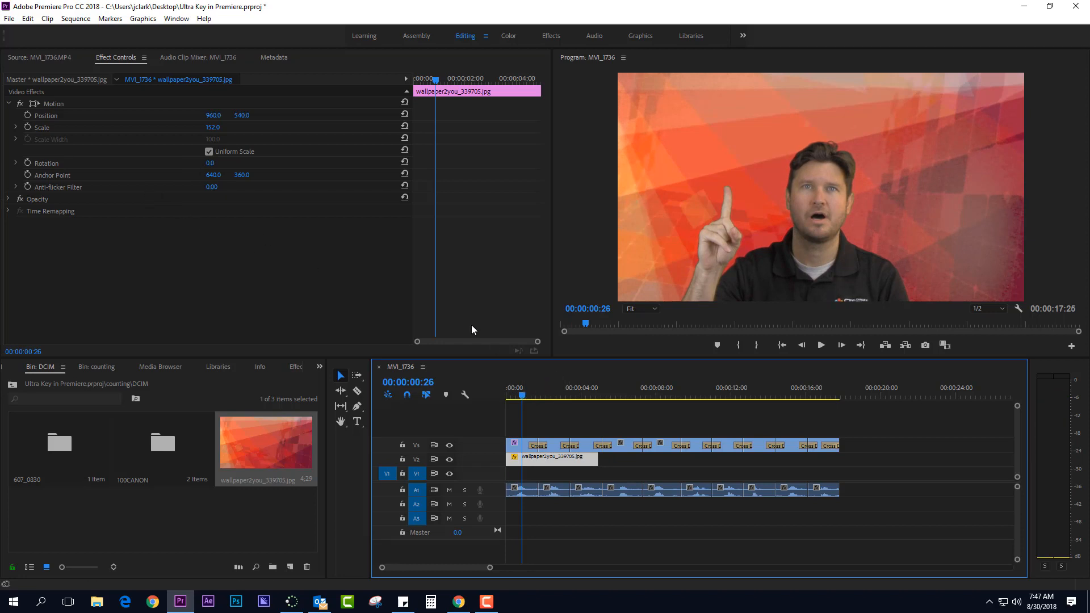
pyautogui.moveTo(522, 396)
pyautogui.mouseDown()
pyautogui.moveTo(593, 394)
pyautogui.moveTo(525, 392)
pyautogui.mouseUp()
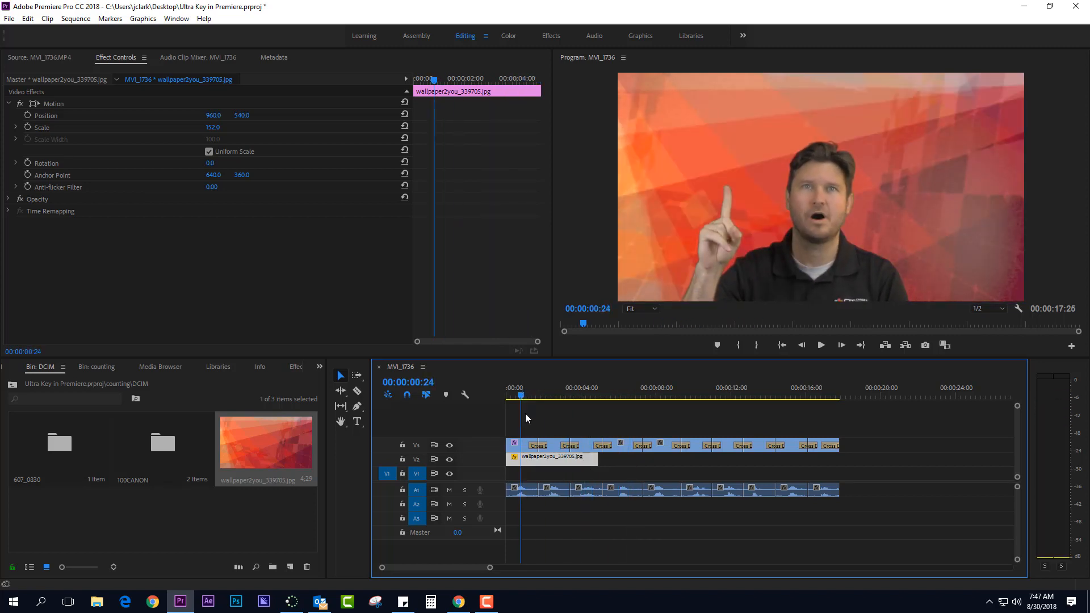
pyautogui.click(523, 445)
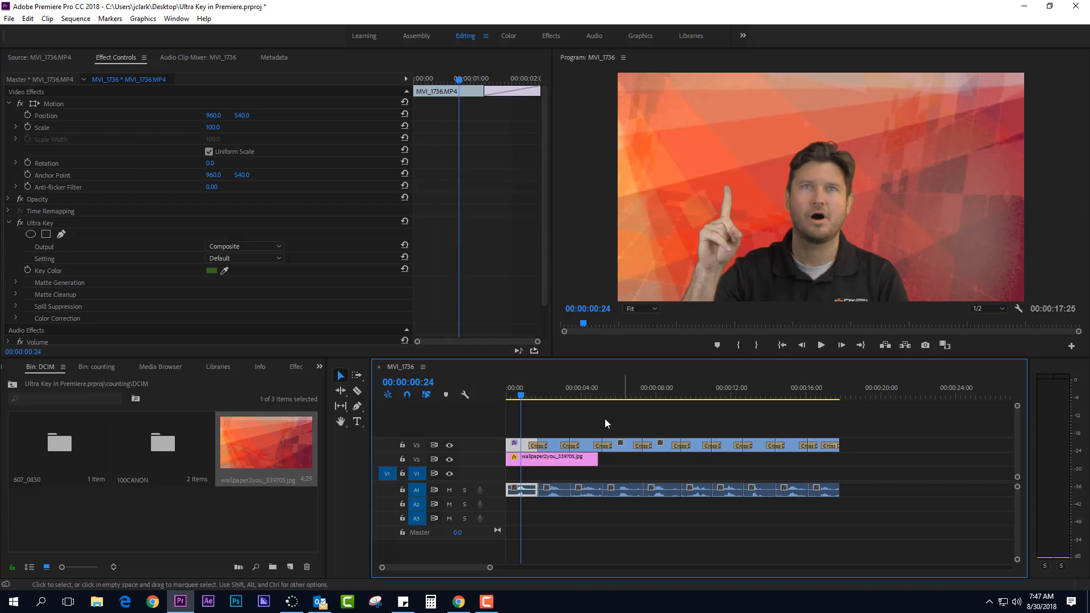
# With the playhead at 00:00:00:16, set the Ultra Key Matte Generation Pedestal to 64 on the first V3 clip and collapse the effect
pyautogui.click(514, 396)
pyautogui.click(515, 396)
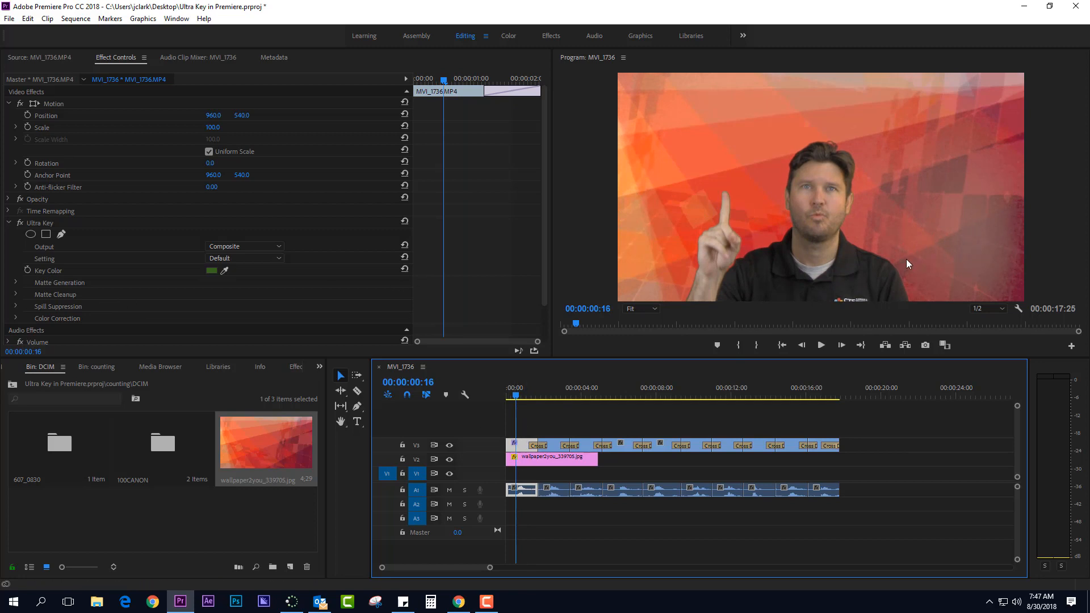
pyautogui.scroll(-3, 91, 290)
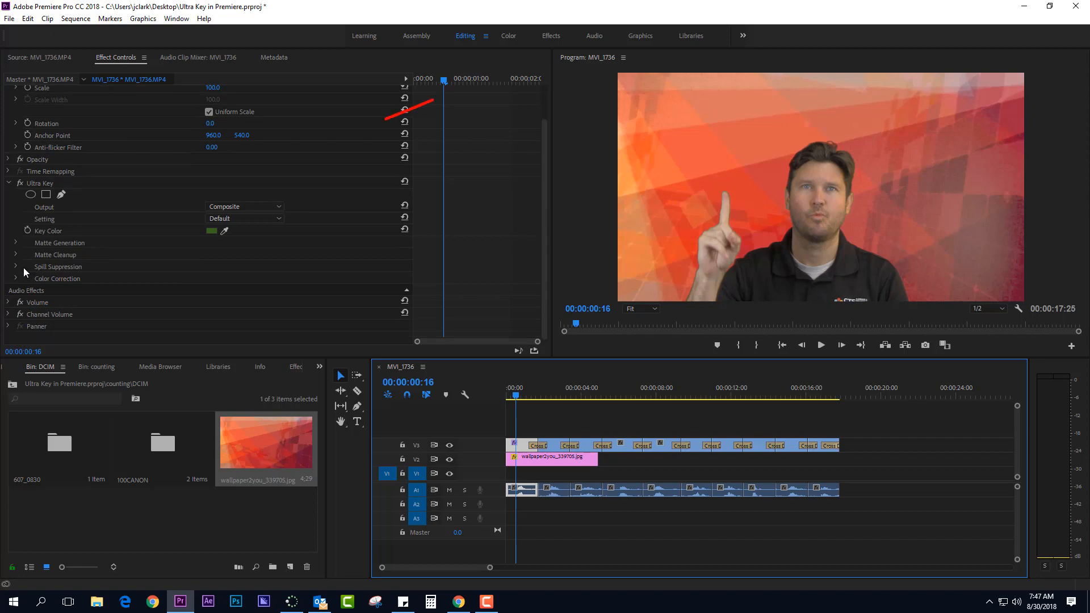
pyautogui.click(16, 243)
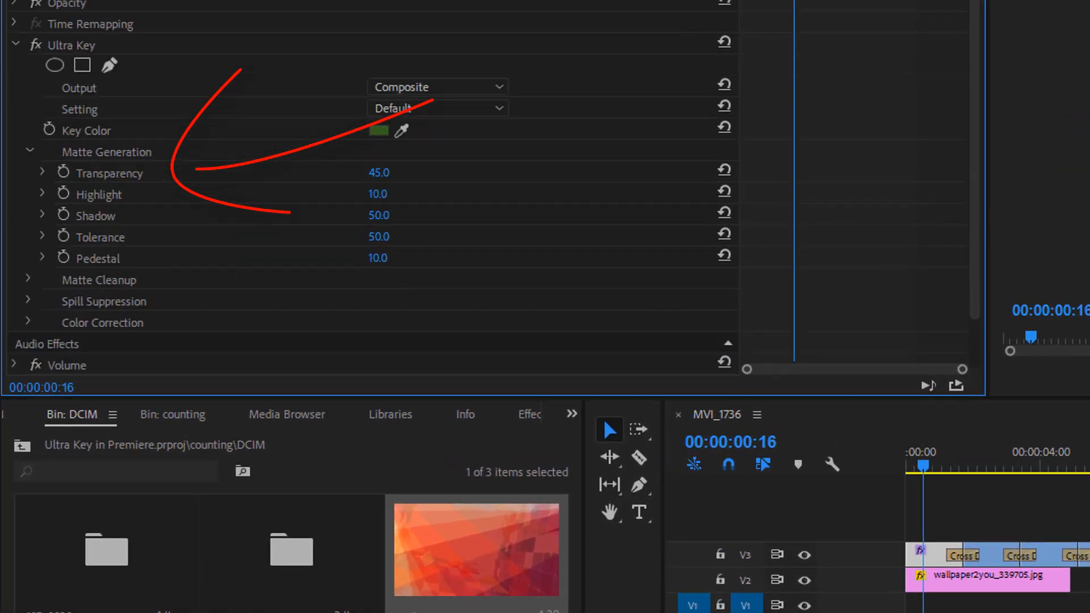
pyautogui.moveTo(378, 258)
pyautogui.mouseDown()
pyautogui.moveTo(340, 258)
pyautogui.moveTo(364, 258)
pyautogui.mouseUp()
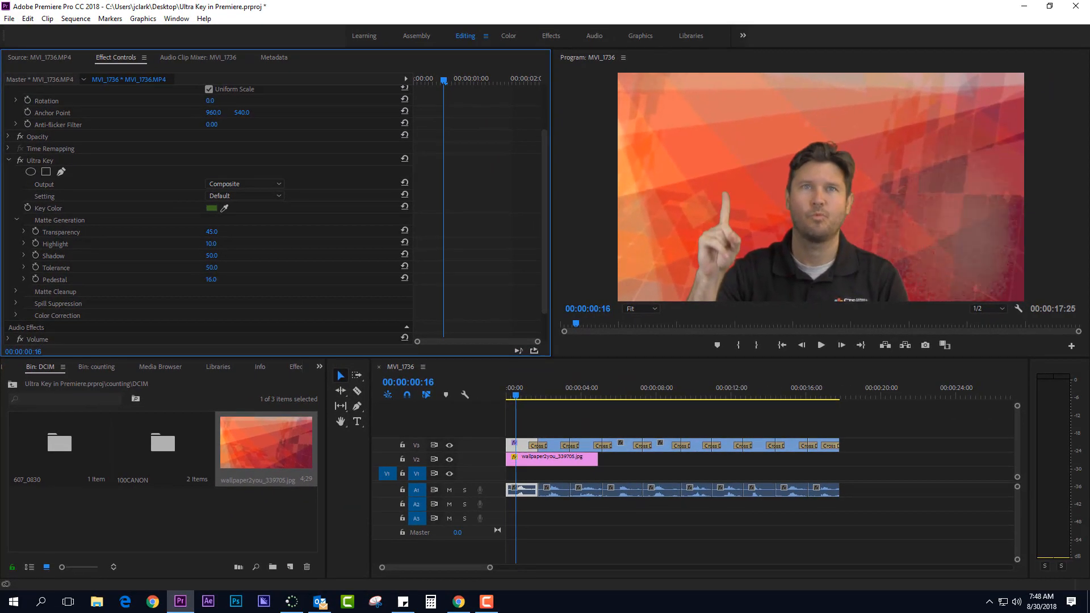
pyautogui.moveTo(211, 279); pyautogui.dragTo(237, 279)
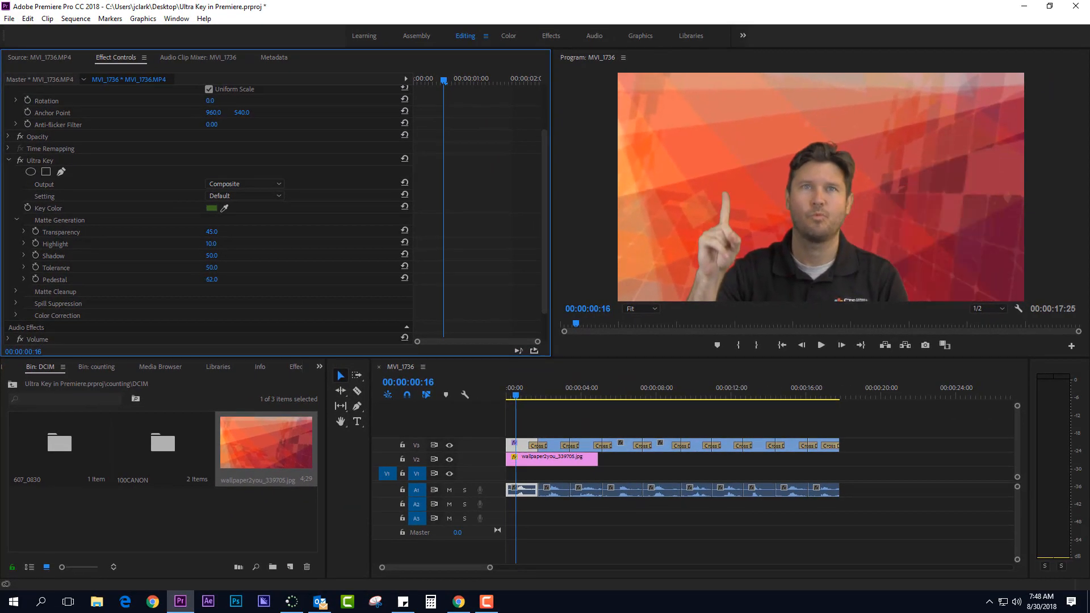
pyautogui.scroll(2, 53, 250)
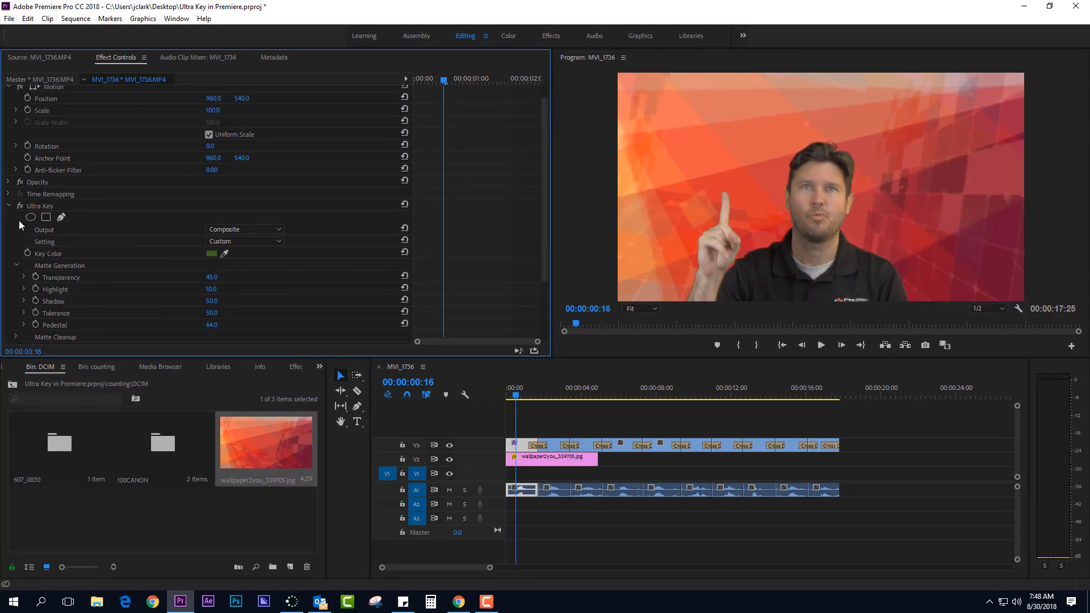
pyautogui.click(11, 205)
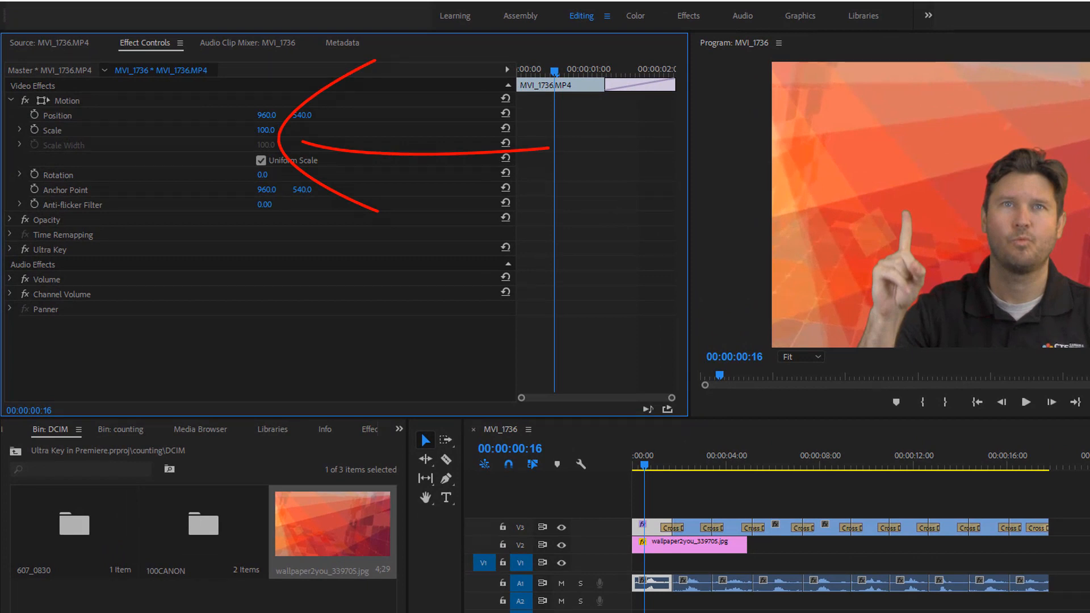
# Set the first clip's Motion scale to 140 and its position to 986, 382
pyautogui.click(102, 162)
pyautogui.click(58, 136)
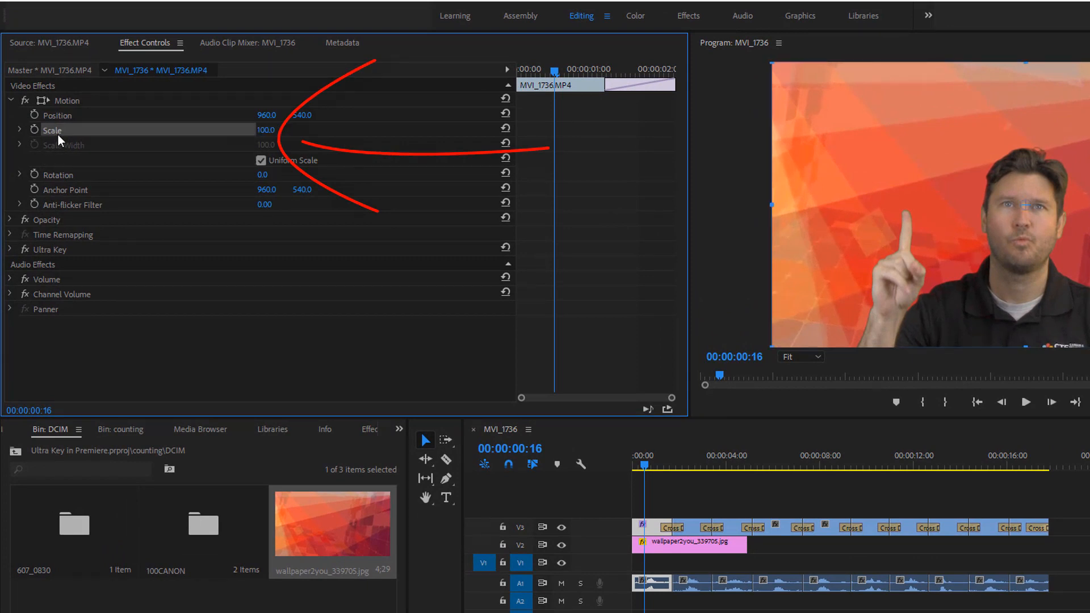
pyautogui.moveTo(282, 133)
pyautogui.mouseDown()
pyautogui.moveTo(270, 126)
pyautogui.moveTo(294, 120)
pyautogui.mouseUp()
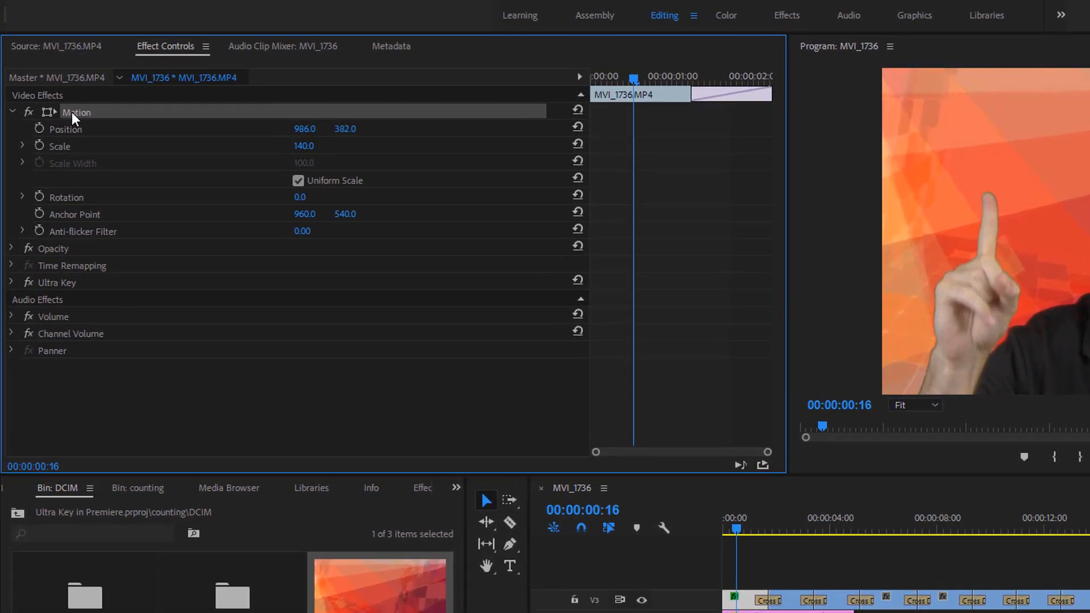
# Copy the first clip's Motion effect and paste it onto the second clip on V3
pyautogui.rightClick(53, 105)
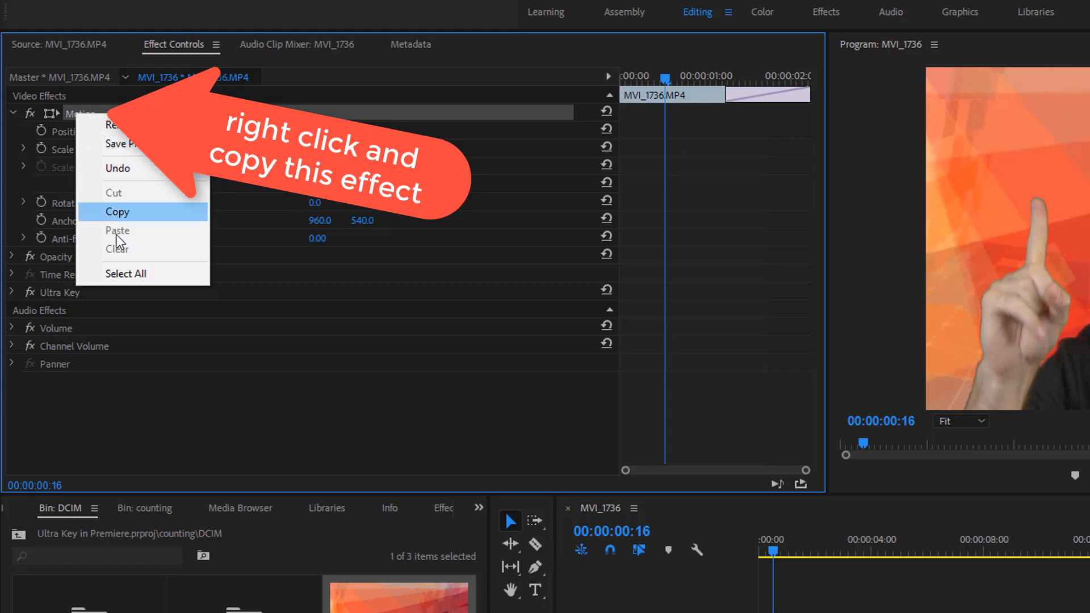
pyautogui.click(115, 212)
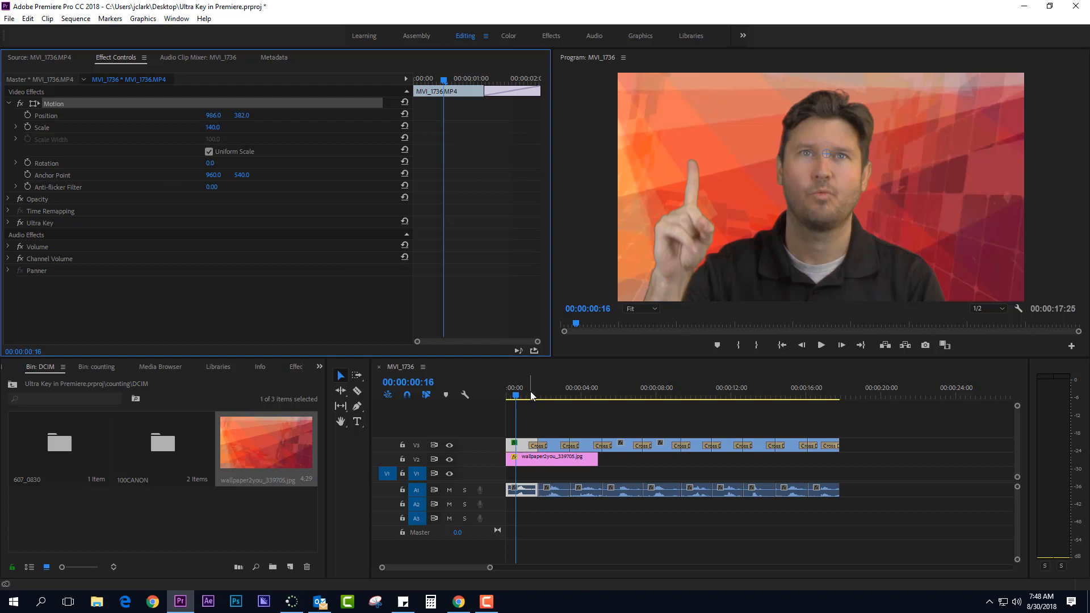
pyautogui.click(528, 441)
pyautogui.press('space')
pyautogui.click(554, 445)
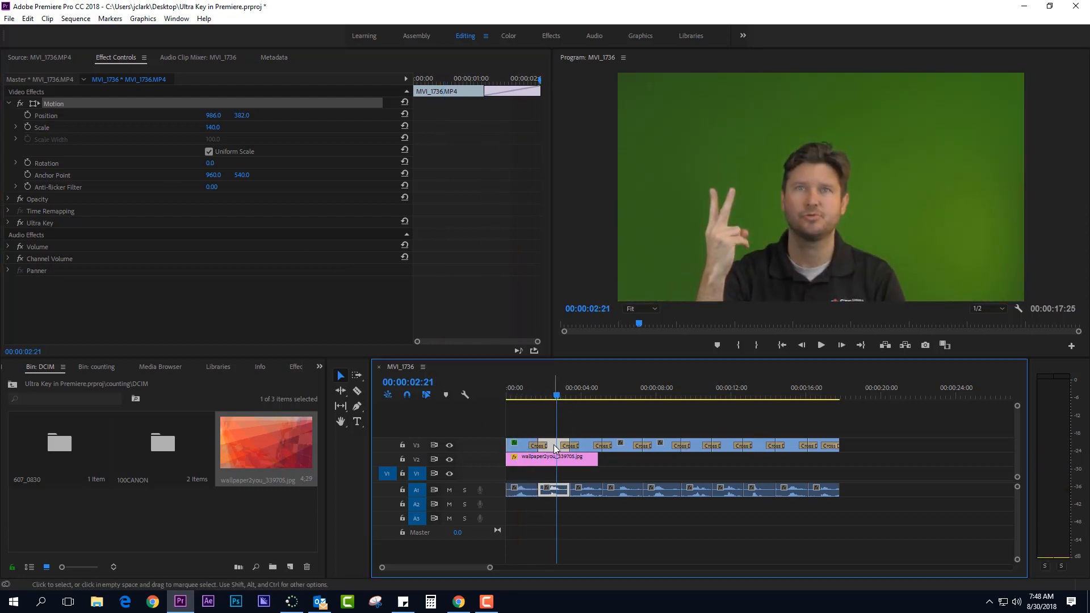
pyautogui.rightClick(58, 296)
pyautogui.click(84, 370)
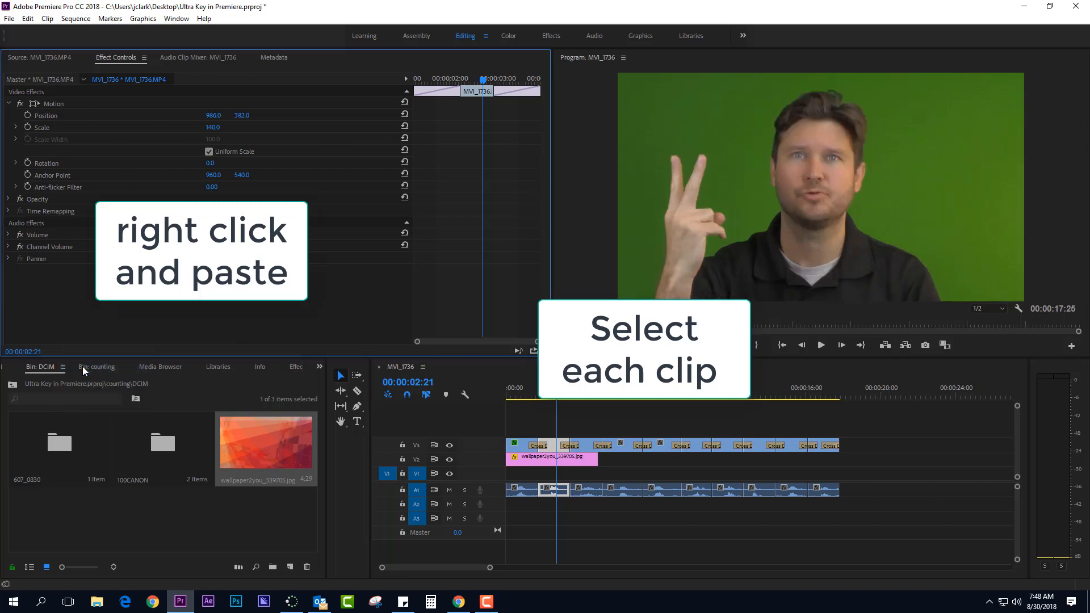
# Paste the copied Motion settings onto the third and fourth clips on V3
pyautogui.click(586, 396)
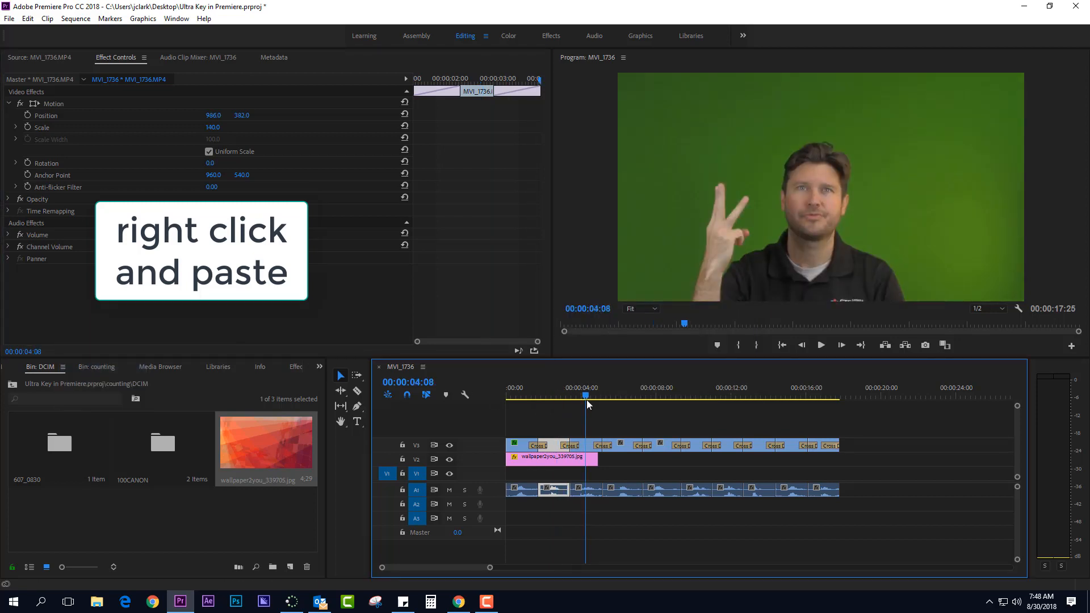
pyautogui.click(589, 449)
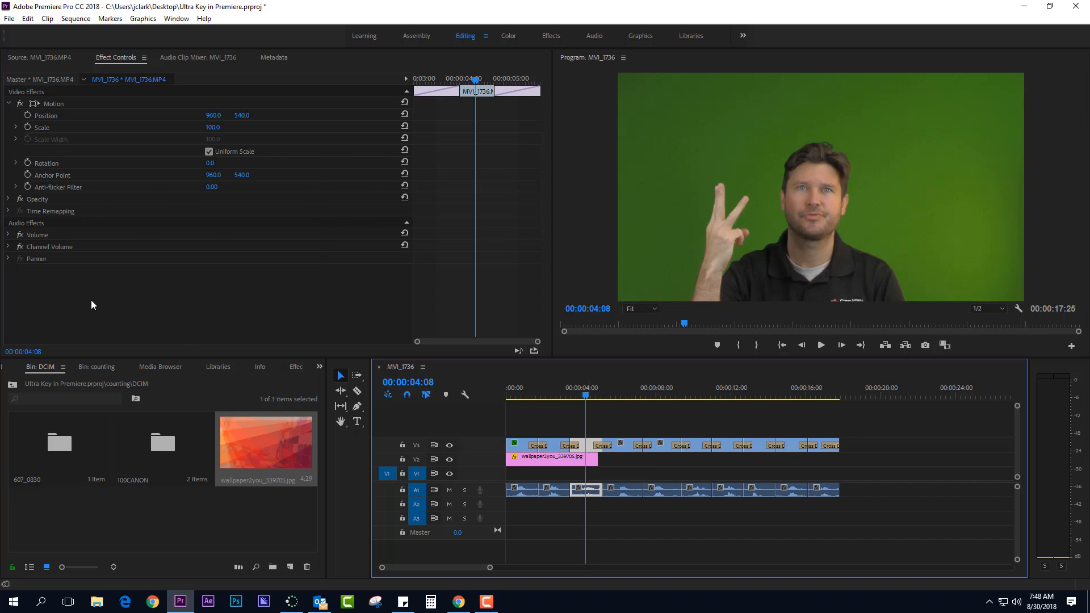
pyautogui.rightClick(63, 293)
pyautogui.click(84, 370)
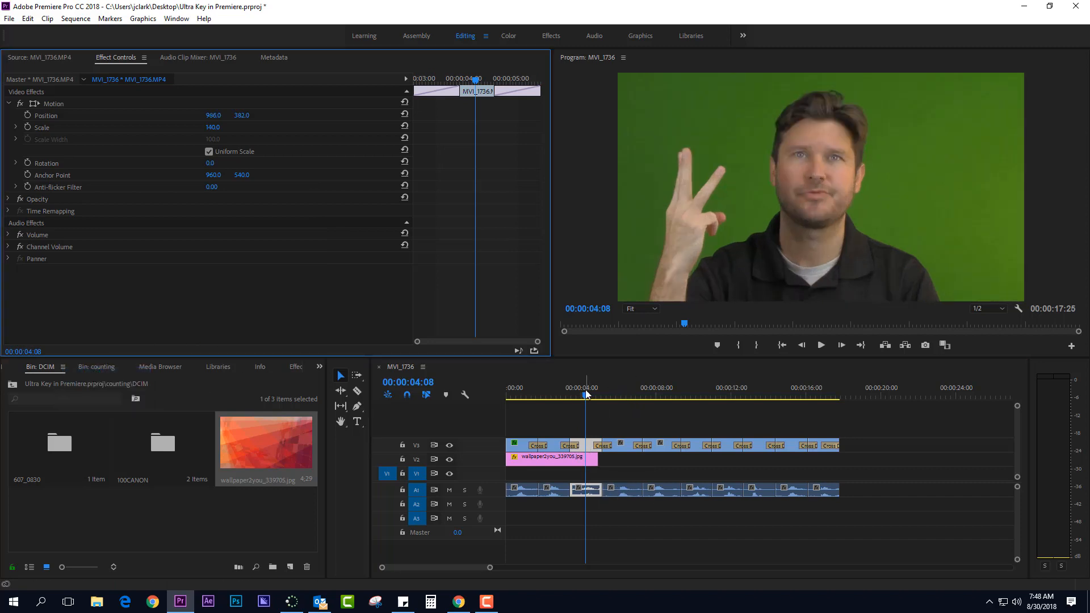
pyautogui.click(618, 395)
pyautogui.click(624, 448)
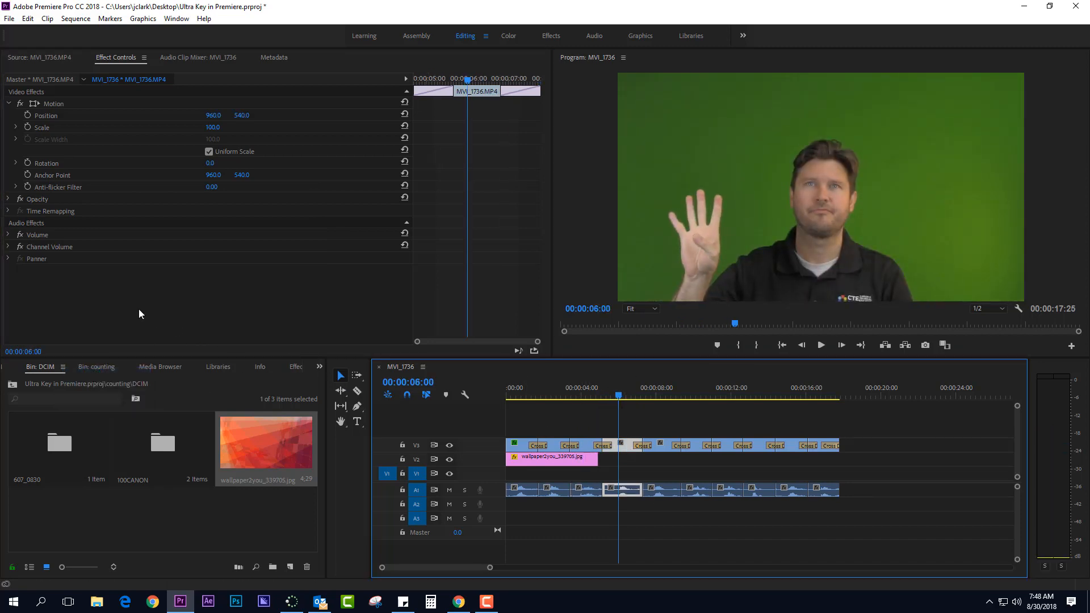
pyautogui.rightClick(92, 298)
pyautogui.click(108, 372)
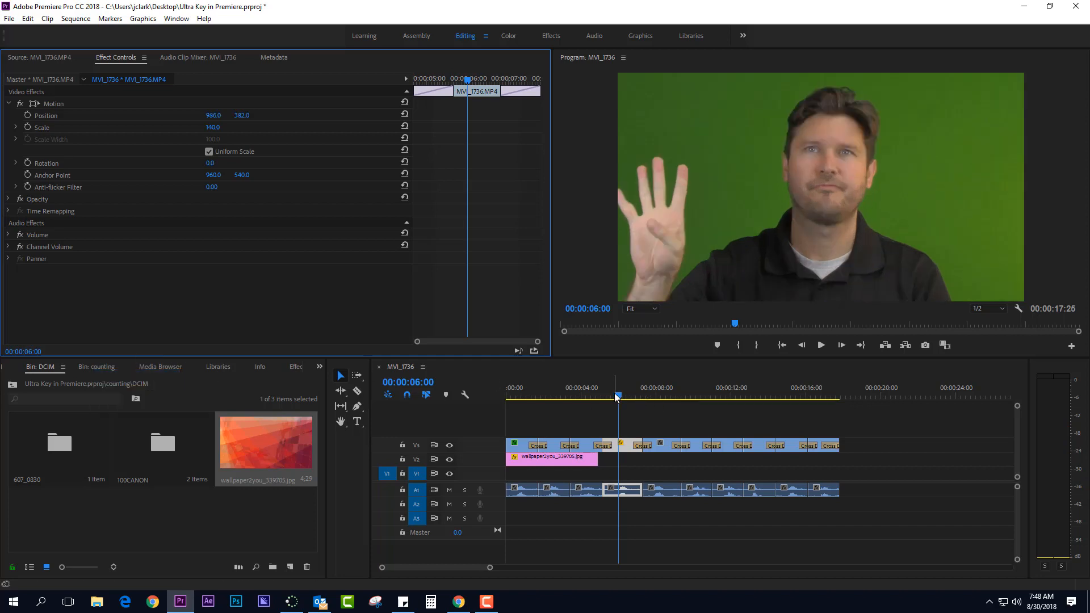
# Paste the copied Motion settings onto the fifth and sixth clips on V3
pyautogui.click(663, 395)
pyautogui.click(665, 447)
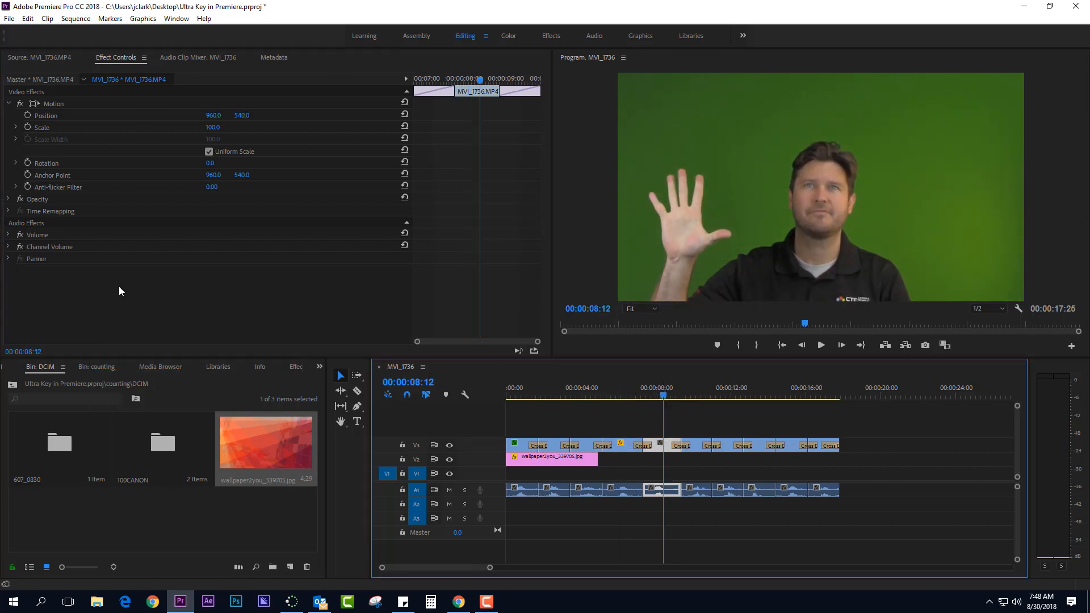
pyautogui.rightClick(73, 284)
pyautogui.click(104, 364)
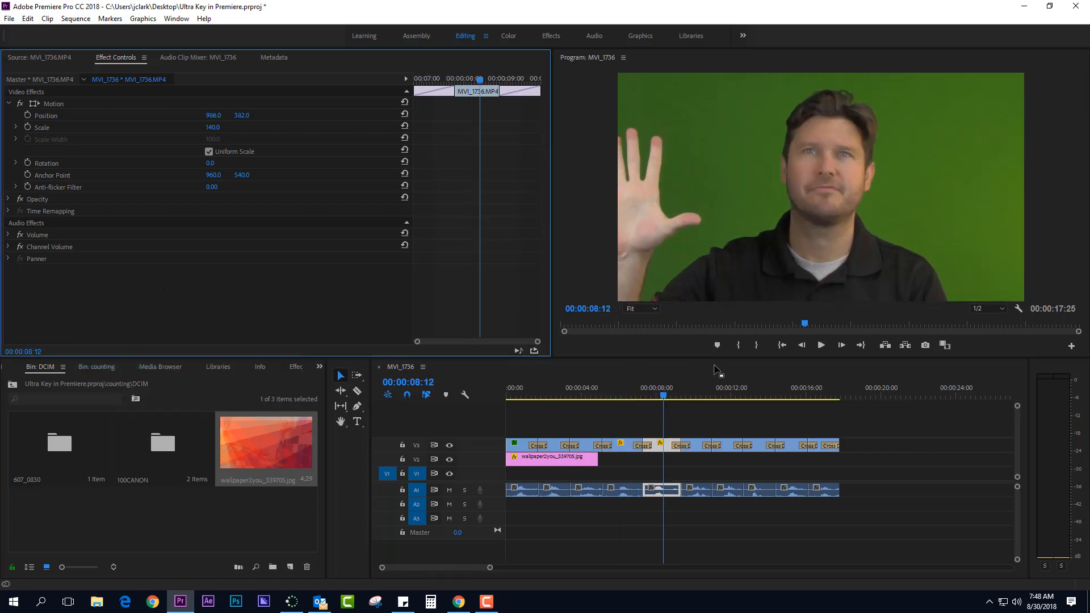
pyautogui.click(701, 395)
pyautogui.rightClick(86, 291)
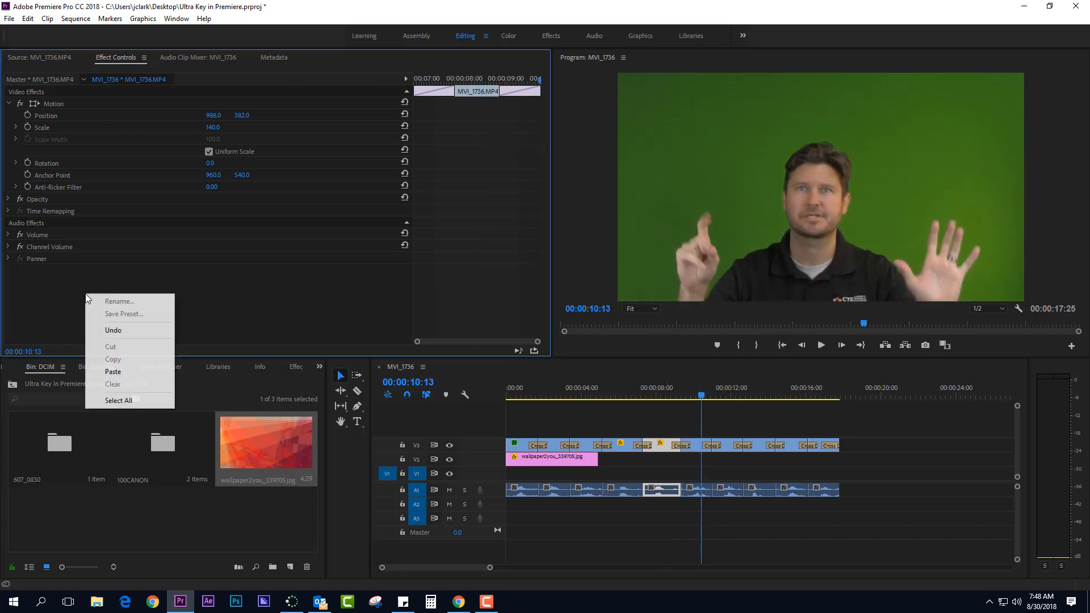
pyautogui.click(105, 367)
pyautogui.click(698, 445)
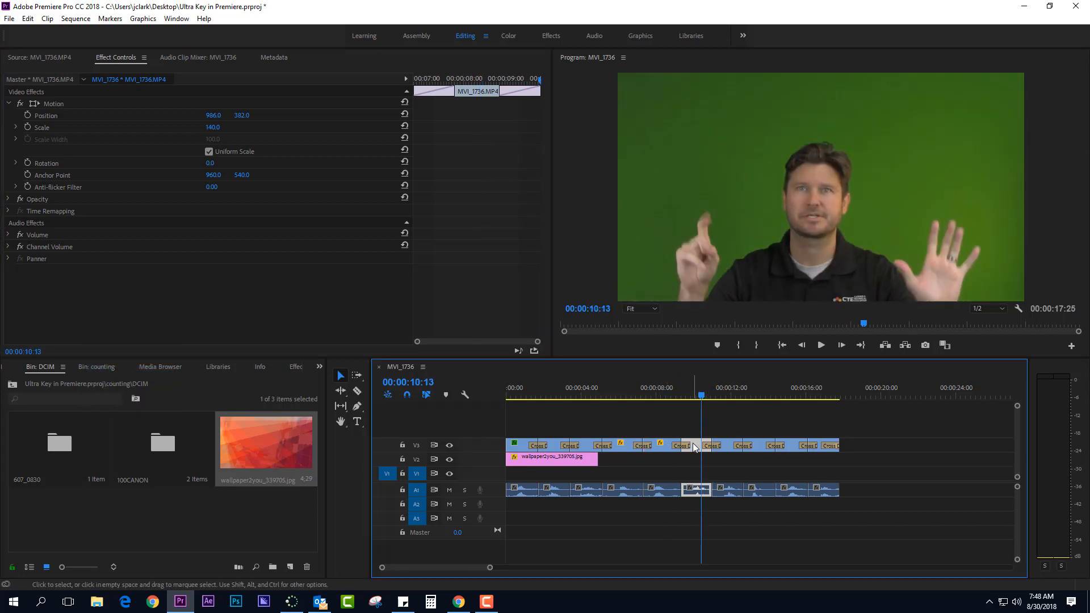
pyautogui.rightClick(89, 280)
pyautogui.click(128, 359)
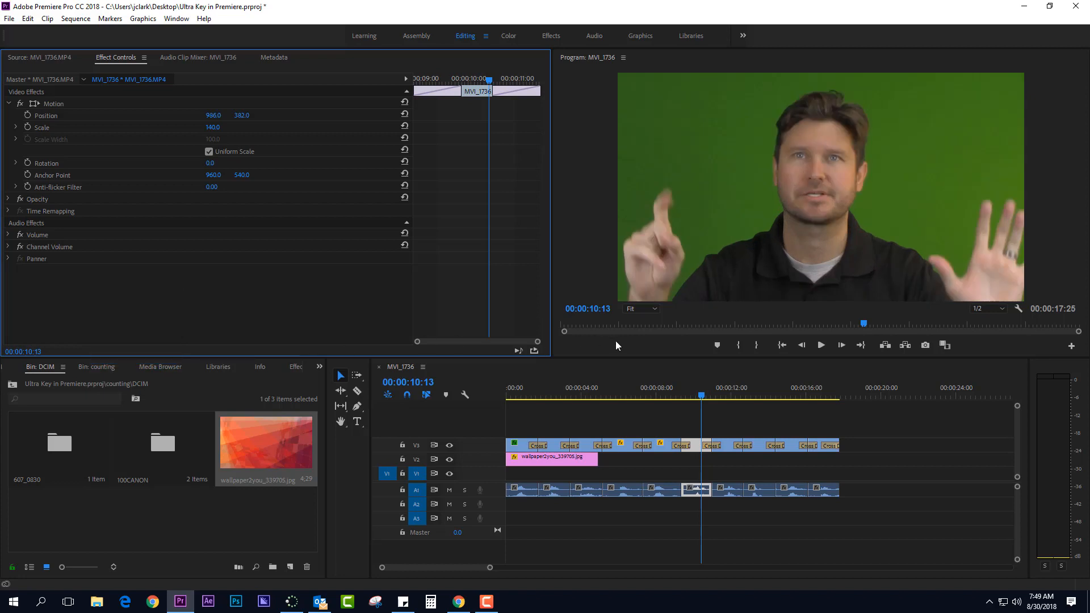
# Paste the copied Motion settings onto the seventh and eighth clips on V3
pyautogui.click(719, 430)
pyautogui.press('space')
pyautogui.click(730, 446)
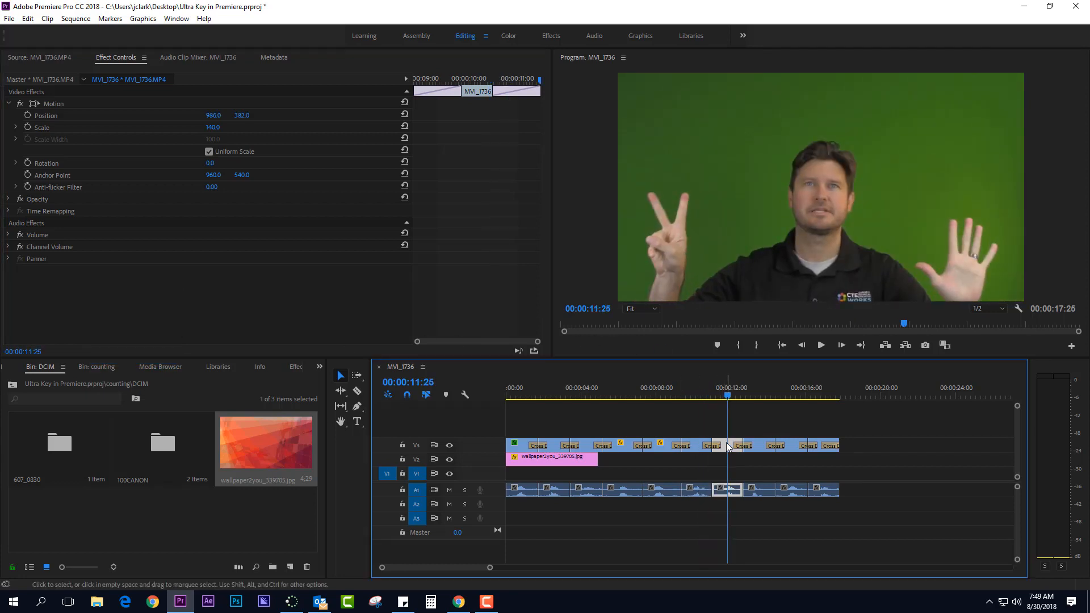
pyautogui.rightClick(47, 292)
pyautogui.click(113, 371)
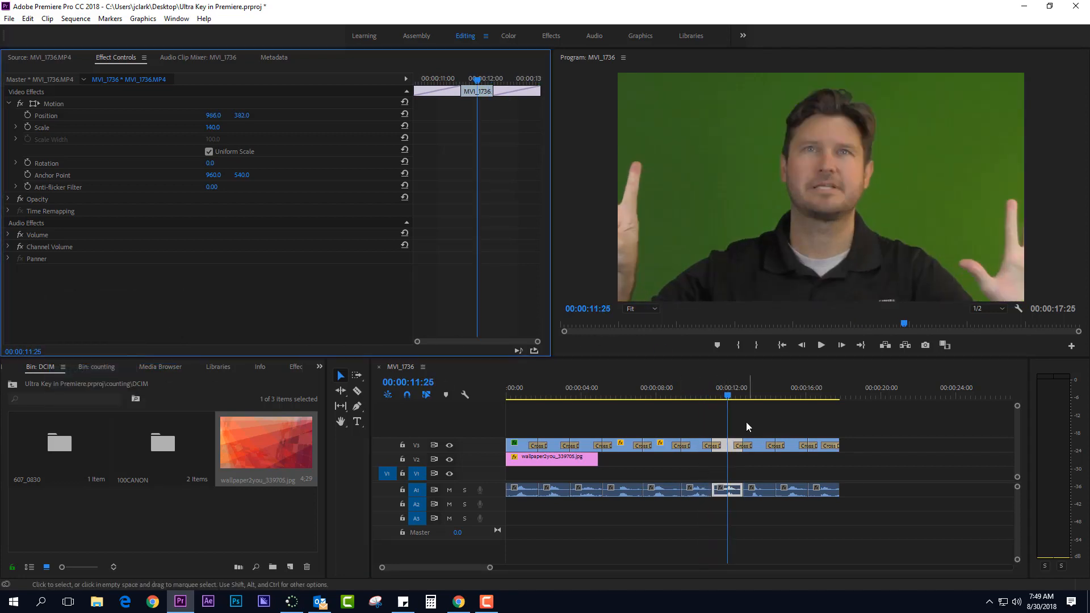
pyautogui.click(759, 397)
pyautogui.click(755, 445)
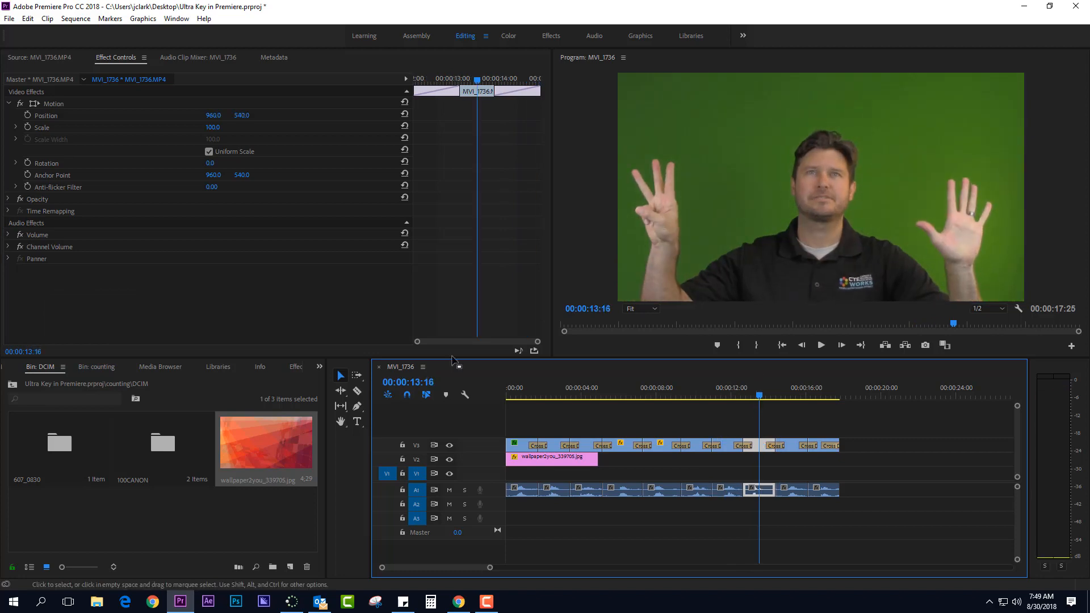
pyautogui.rightClick(67, 283)
pyautogui.click(96, 361)
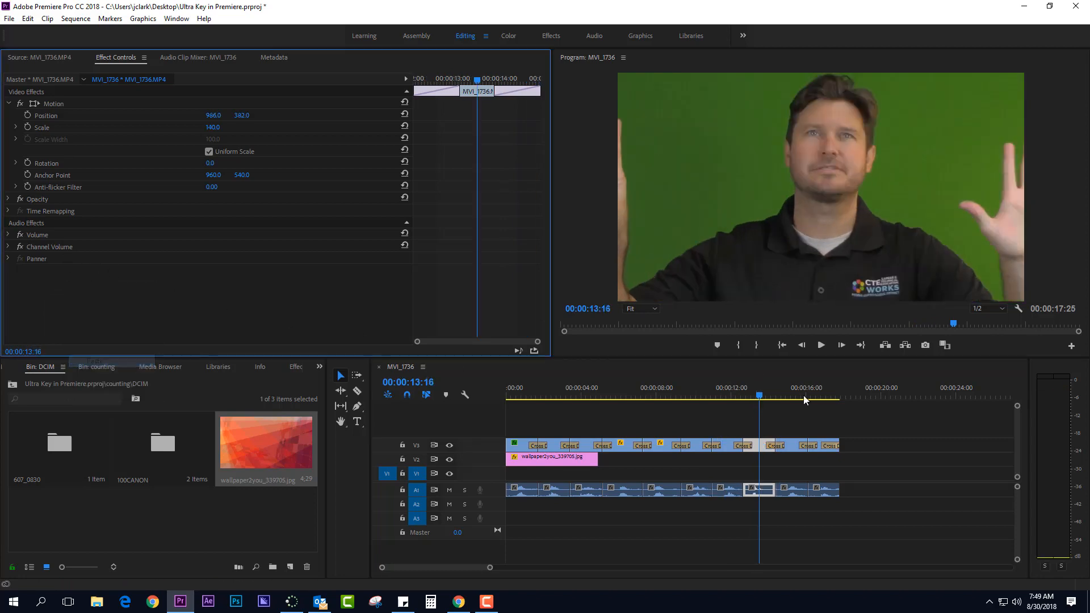
# Paste the copied Motion settings onto the last two counting clips on V3
pyautogui.click(794, 396)
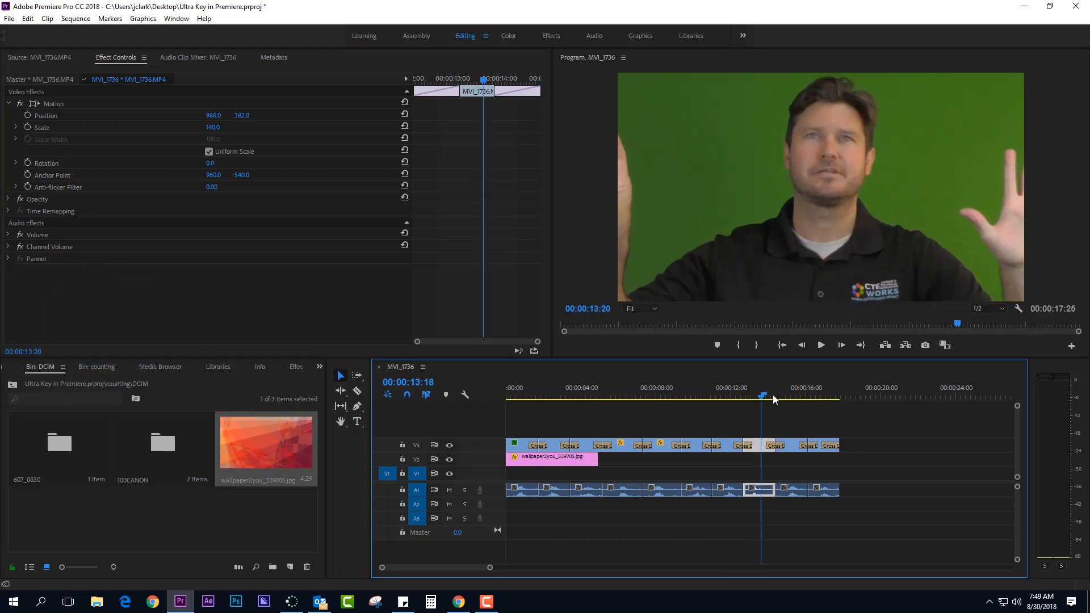
pyautogui.click(794, 446)
pyautogui.rightClick(101, 290)
pyautogui.click(141, 369)
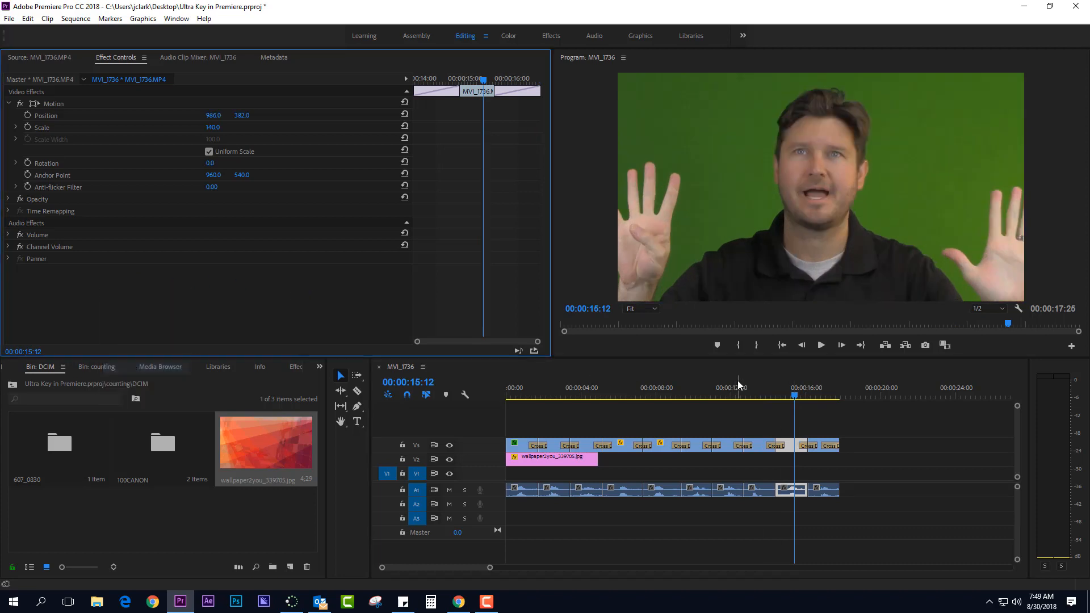
pyautogui.moveTo(794, 392); pyautogui.dragTo(820, 396)
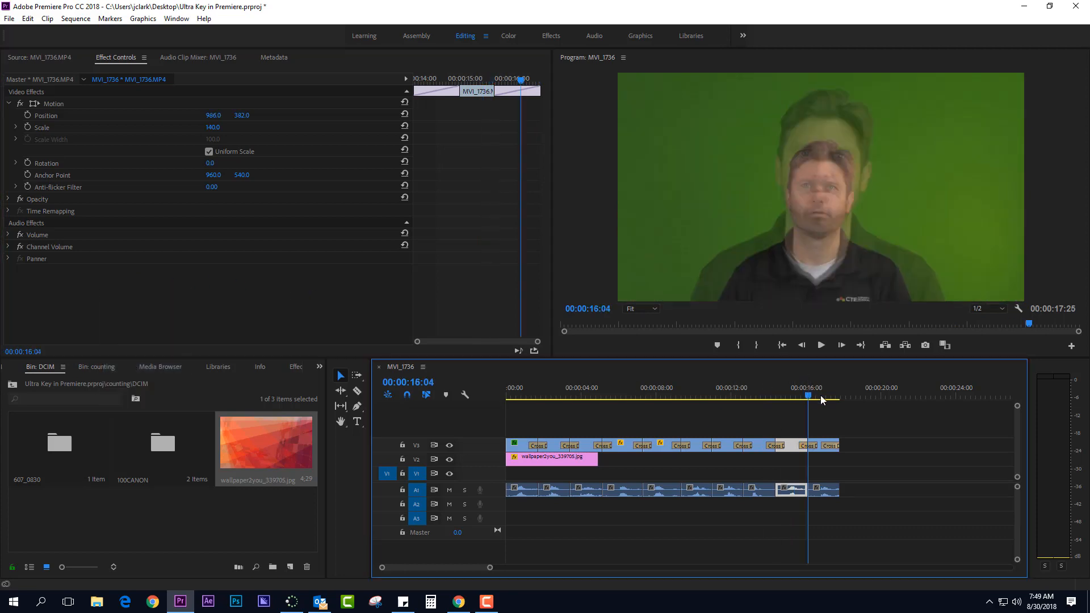
pyautogui.click(820, 445)
pyautogui.rightClick(104, 289)
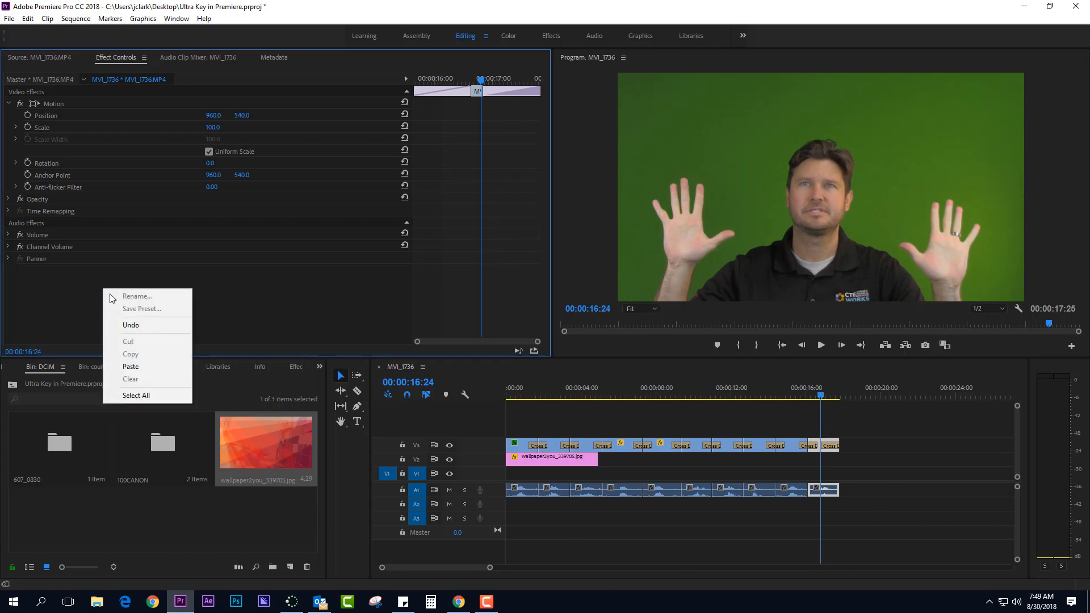
pyautogui.click(137, 368)
# Return to the first clip on V3 and copy its Ultra Key effect
pyautogui.moveTo(570, 394); pyautogui.dragTo(517, 397)
pyautogui.click(518, 449)
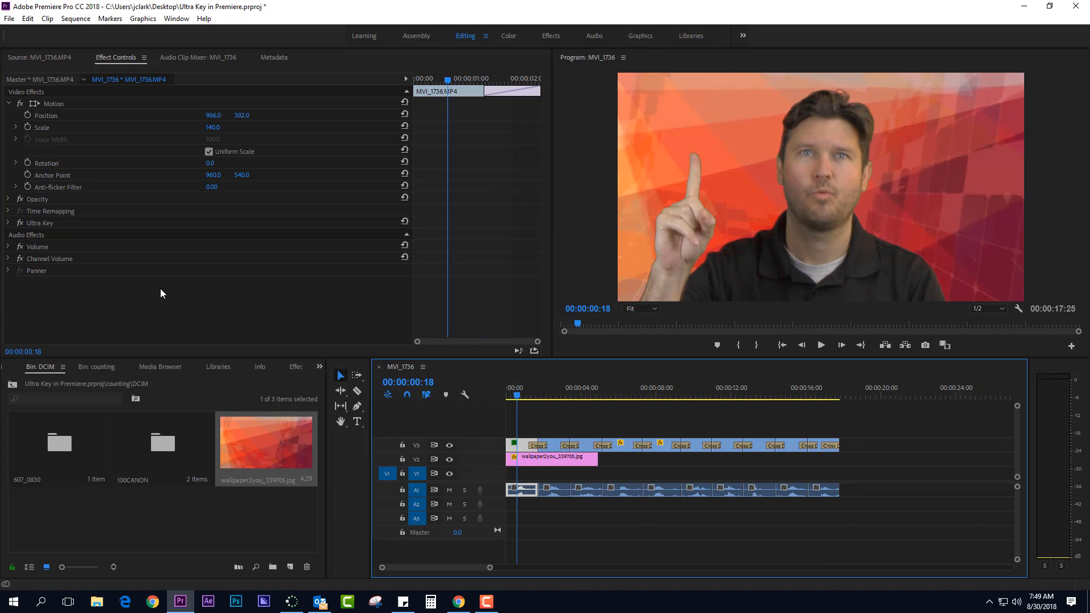
pyautogui.click(48, 223)
pyautogui.rightClick(47, 224)
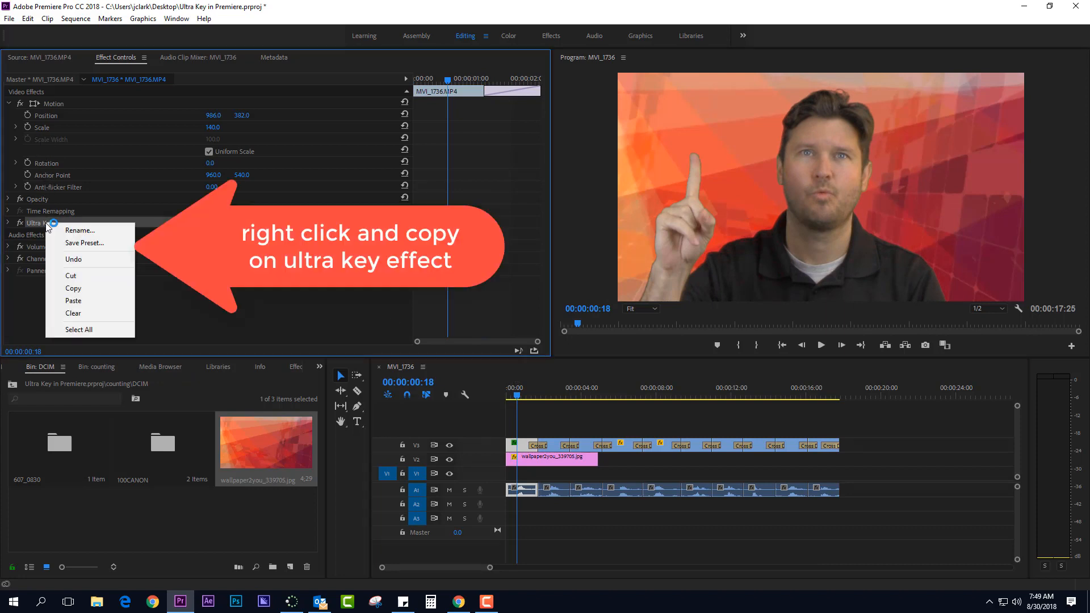
pyautogui.click(73, 288)
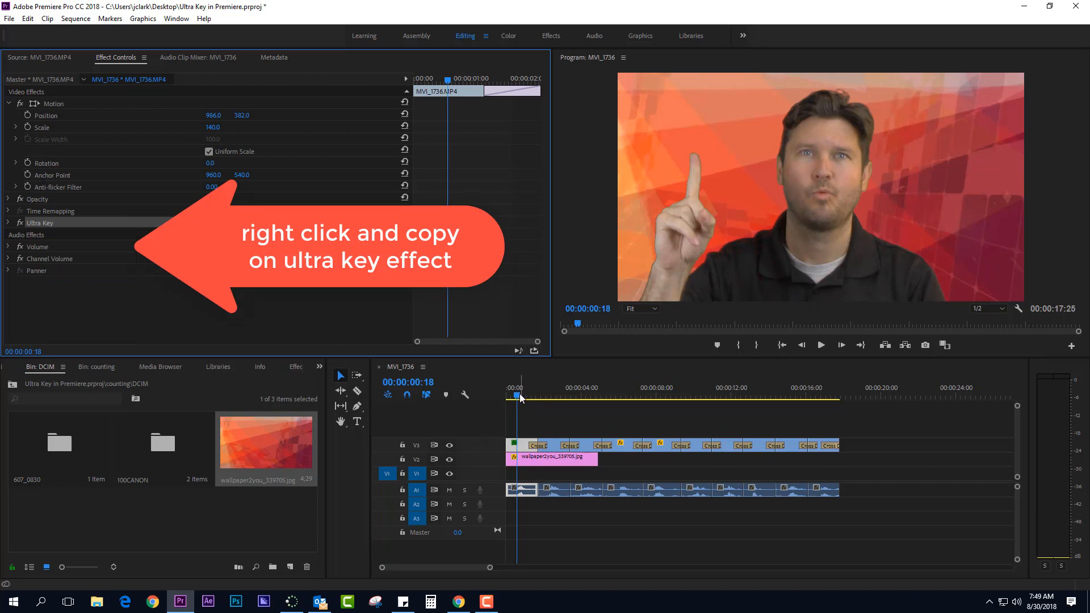
# Paste the copied Ultra Key effect onto the second and third clips on V3
pyautogui.moveTo(520, 397); pyautogui.dragTo(554, 399)
pyautogui.click(557, 449)
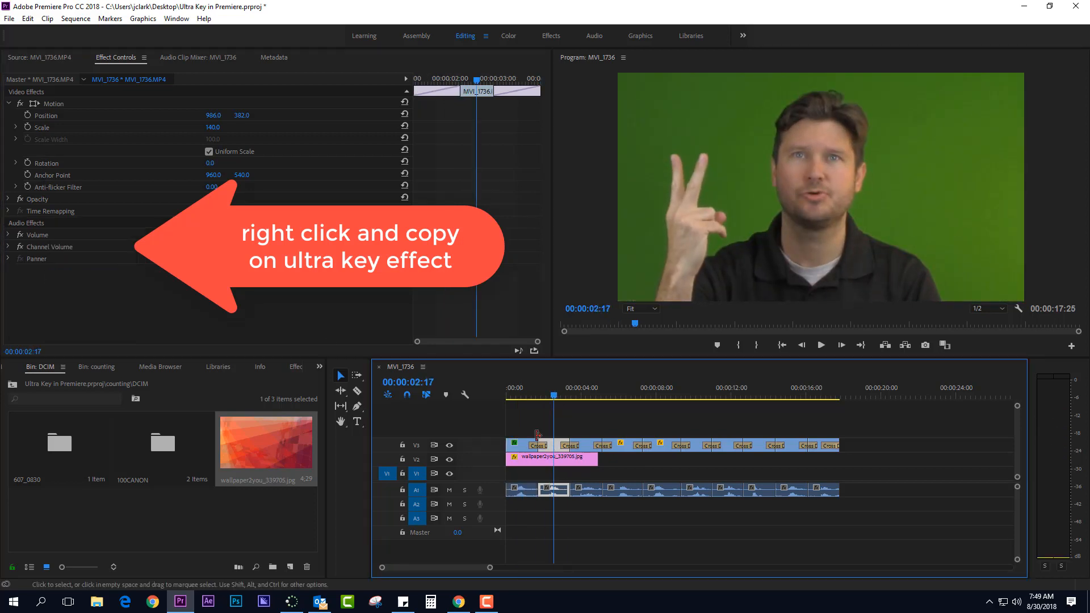
pyautogui.rightClick(54, 304)
pyautogui.click(80, 382)
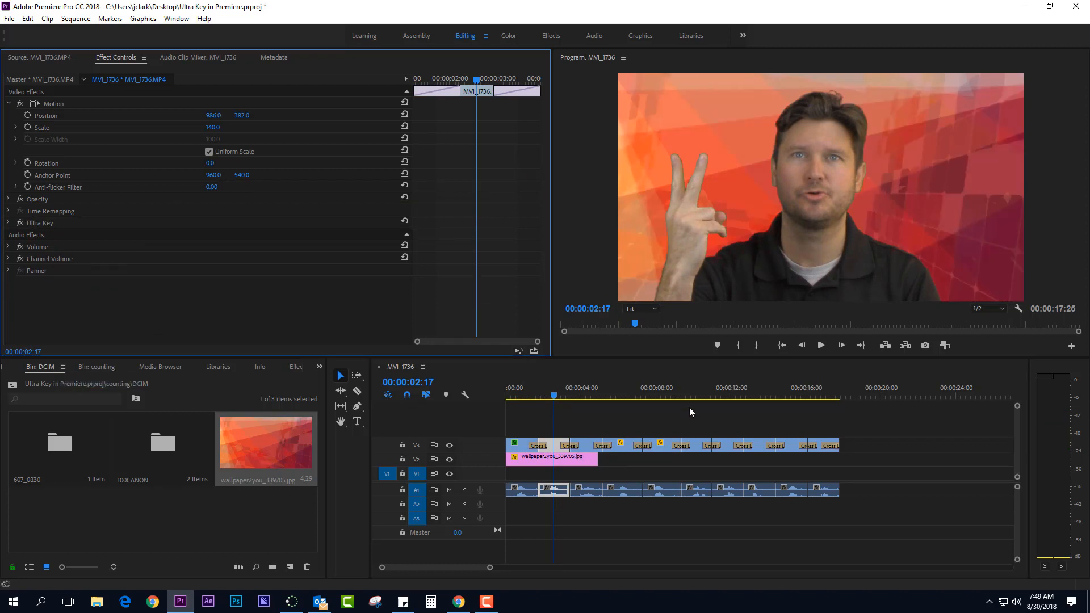
pyautogui.moveTo(553, 393); pyautogui.dragTo(591, 396)
pyautogui.click(575, 443)
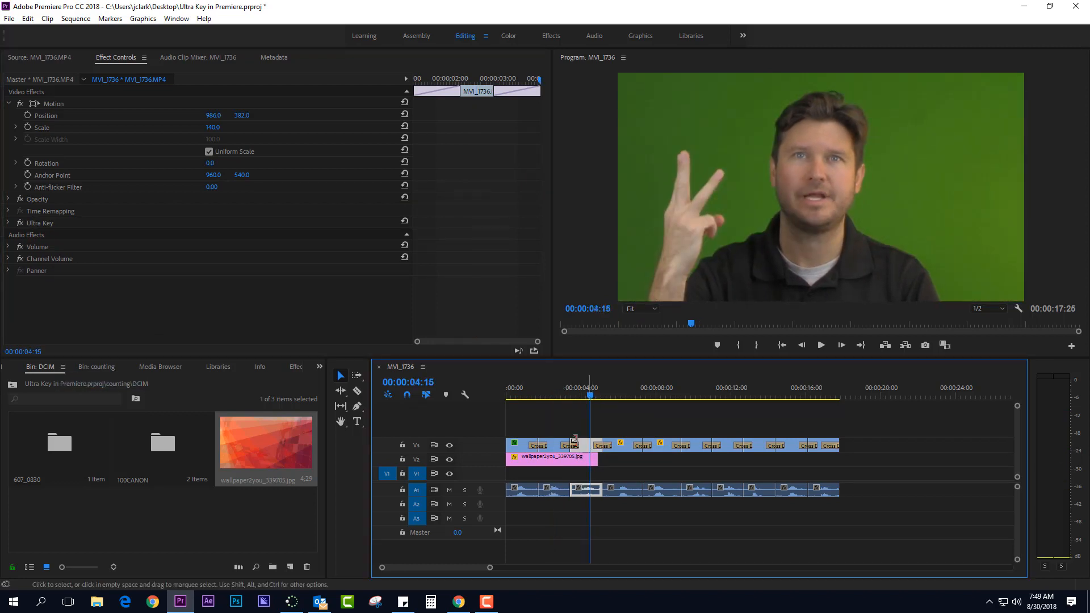
pyautogui.rightClick(90, 306)
pyautogui.click(116, 383)
# Paste the copied Ultra Key effect onto the fourth, fifth and sixth clips on V3
pyautogui.click(662, 445)
pyautogui.moveTo(676, 397); pyautogui.dragTo(700, 397)
pyautogui.click(694, 444)
pyautogui.rightClick(90, 296)
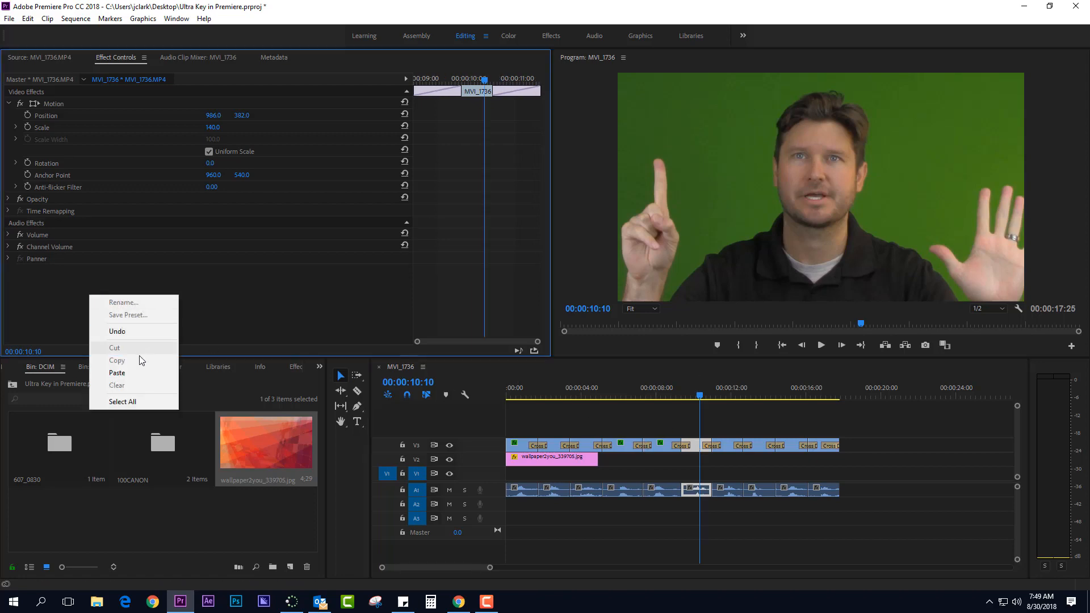
pyautogui.click(136, 372)
# Paste the copied Ultra Key effect onto the seventh and eighth clips on V3
pyautogui.click(700, 399)
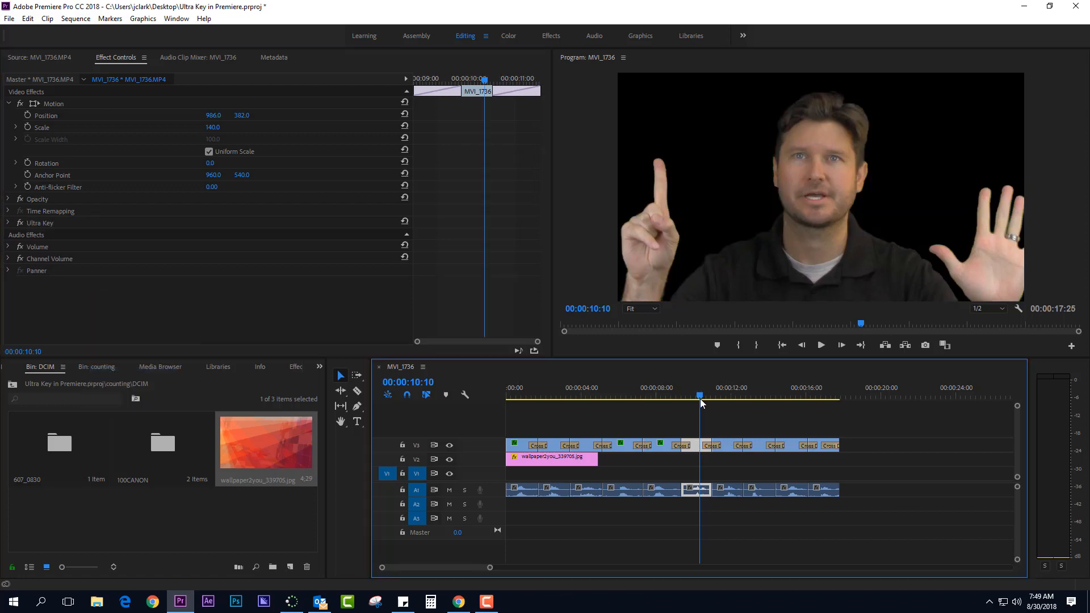
pyautogui.moveTo(700, 399); pyautogui.dragTo(725, 397)
pyautogui.click(724, 445)
pyautogui.rightClick(113, 301)
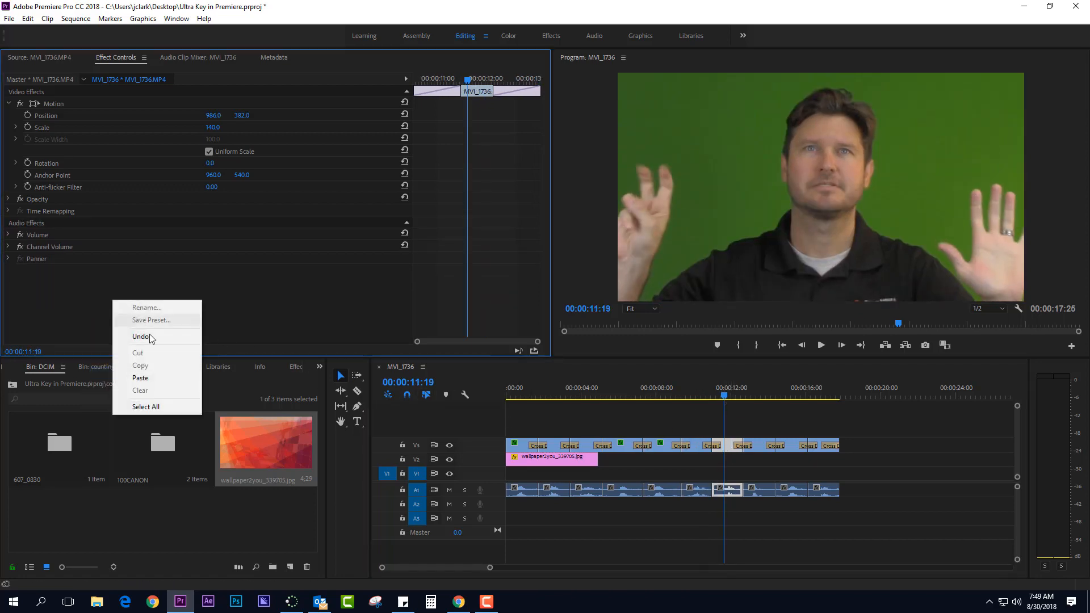
pyautogui.click(140, 378)
pyautogui.moveTo(726, 398); pyautogui.dragTo(773, 398)
pyautogui.click(759, 442)
pyautogui.rightClick(60, 277)
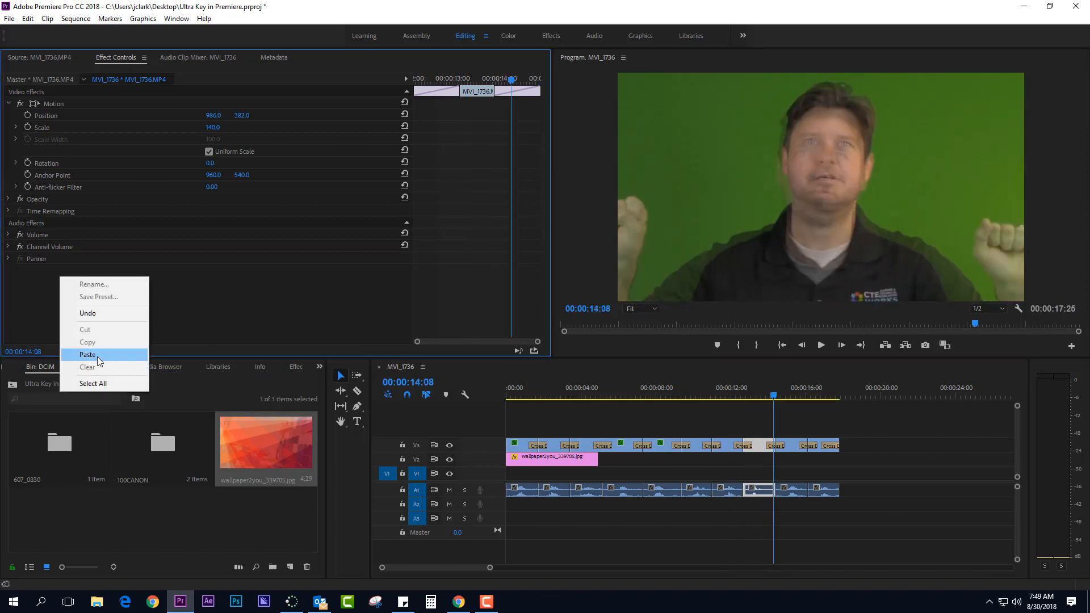
pyautogui.click(97, 357)
# Paste the copied Ultra Key effect onto the last two counting clips on V3
pyautogui.moveTo(774, 397); pyautogui.dragTo(787, 399)
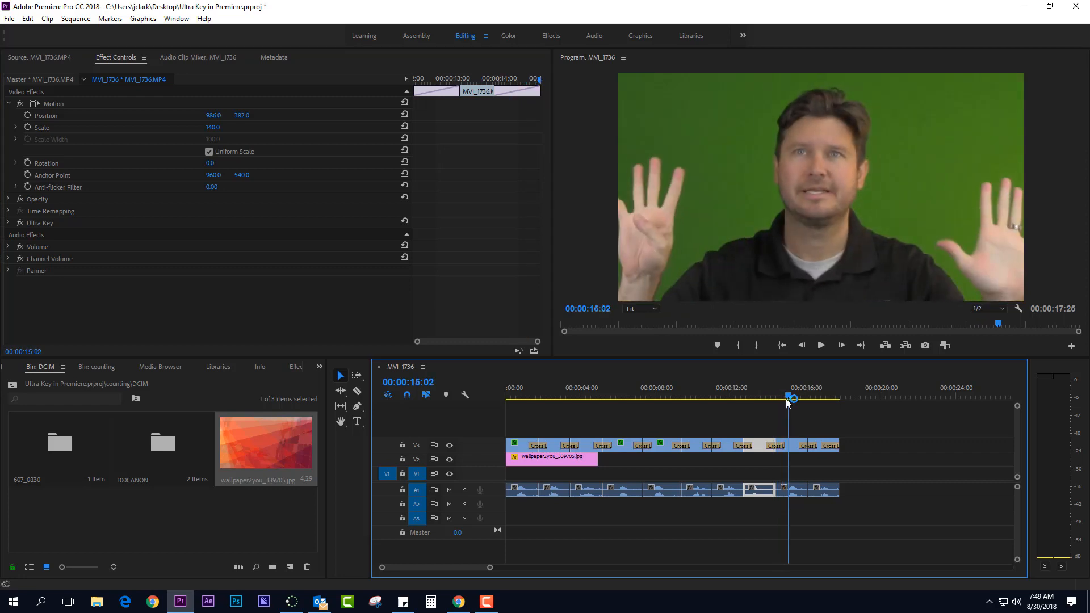
pyautogui.click(796, 448)
pyautogui.rightClick(64, 296)
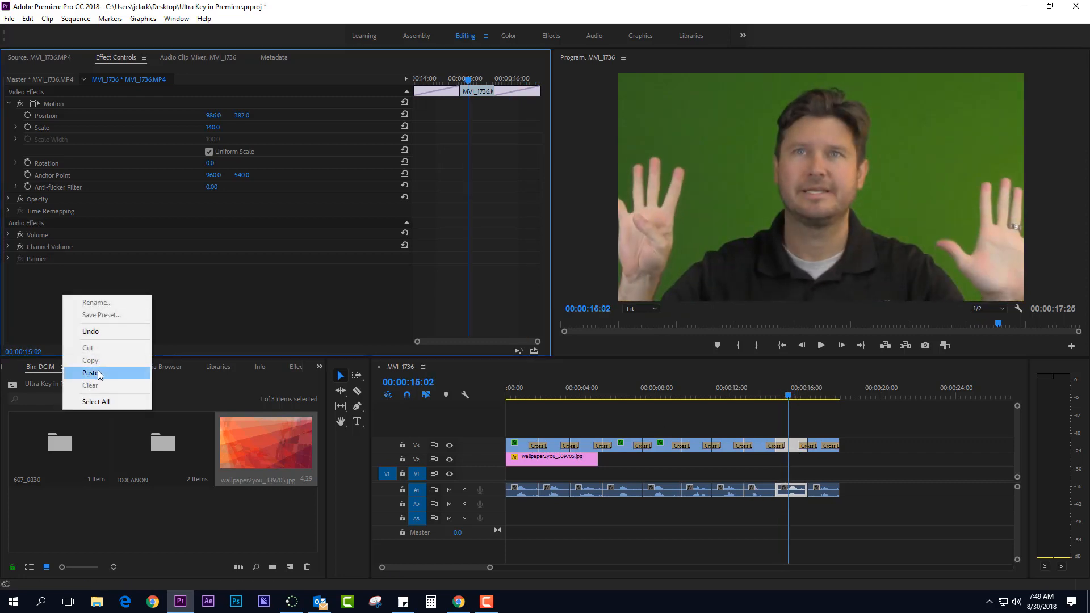
pyautogui.click(97, 373)
pyautogui.moveTo(793, 401); pyautogui.dragTo(823, 397)
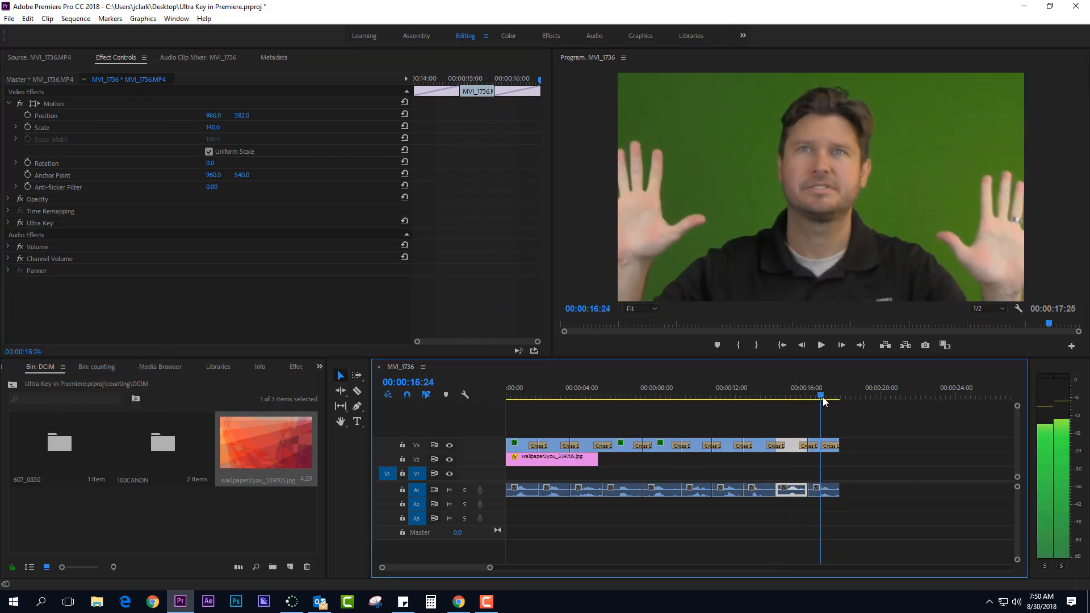
pyautogui.click(821, 446)
pyautogui.rightClick(55, 300)
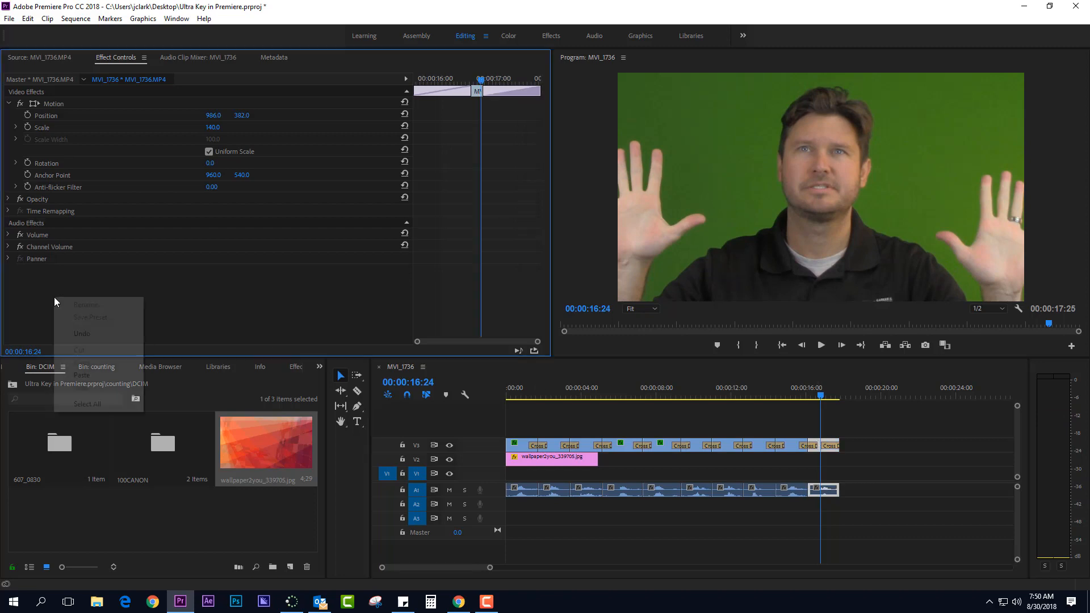
pyautogui.click(84, 375)
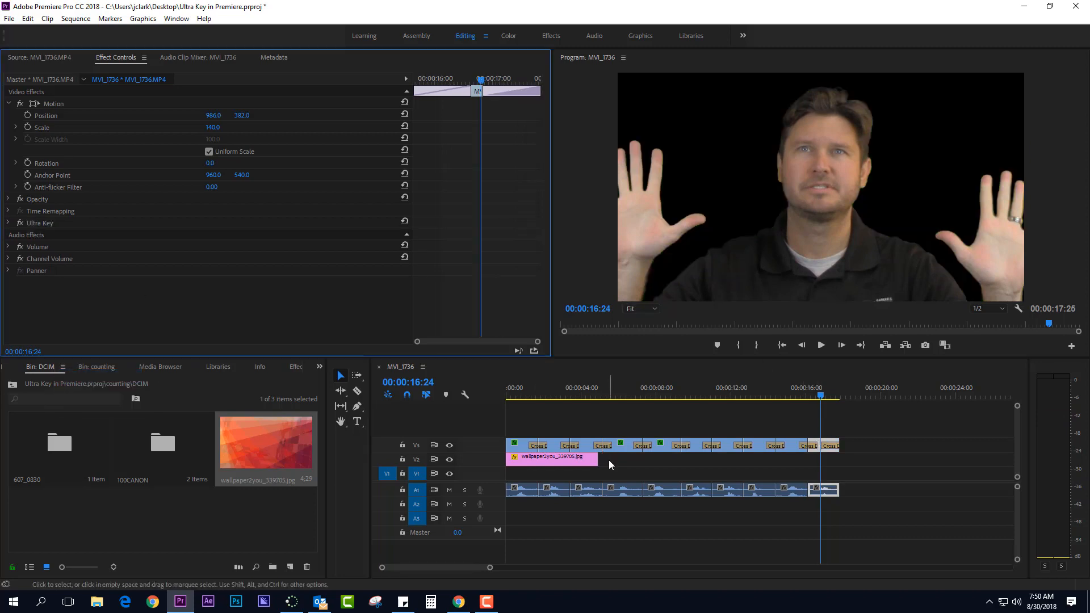
# Extend the wallpaper clip on V2 to the end of the last counting clip and play the sequence from the start
pyautogui.moveTo(610, 398); pyautogui.dragTo(585, 397)
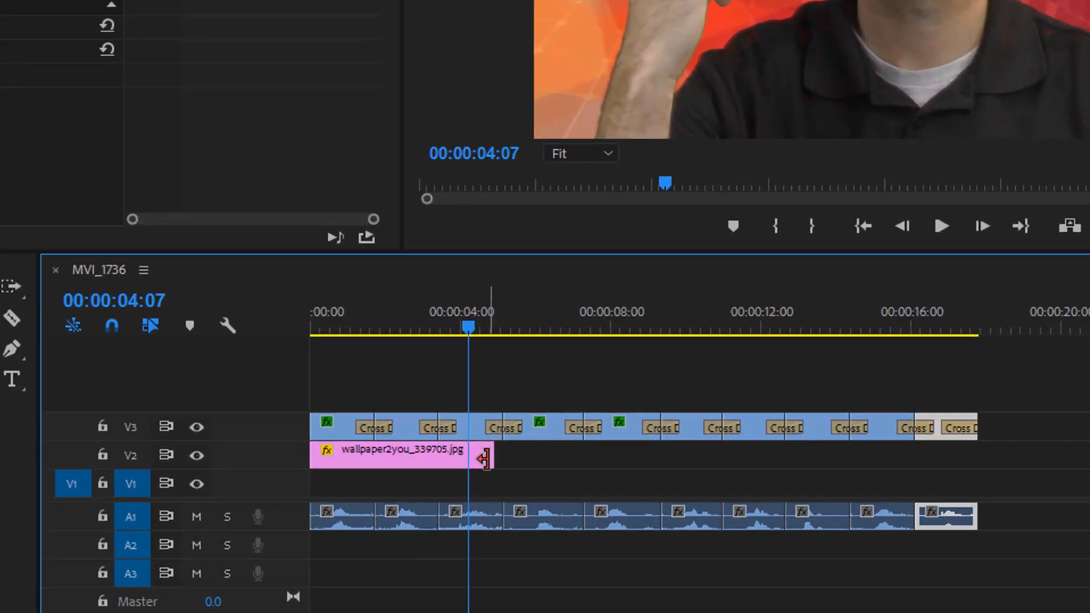
pyautogui.moveTo(494, 456); pyautogui.dragTo(1028, 455)
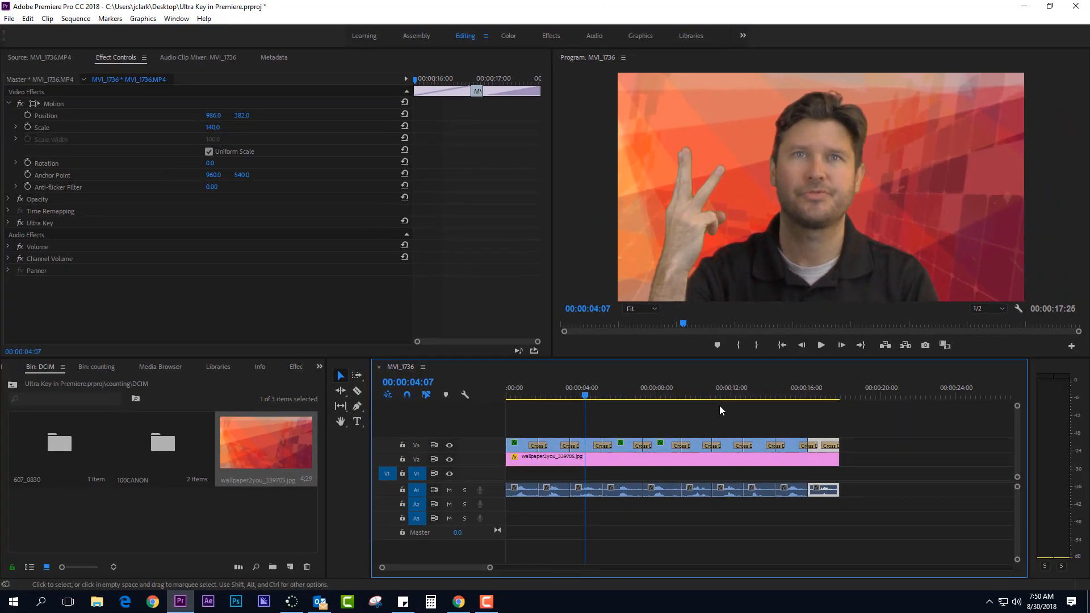
pyautogui.click(690, 296)
pyautogui.press('Home')
pyautogui.press('space')
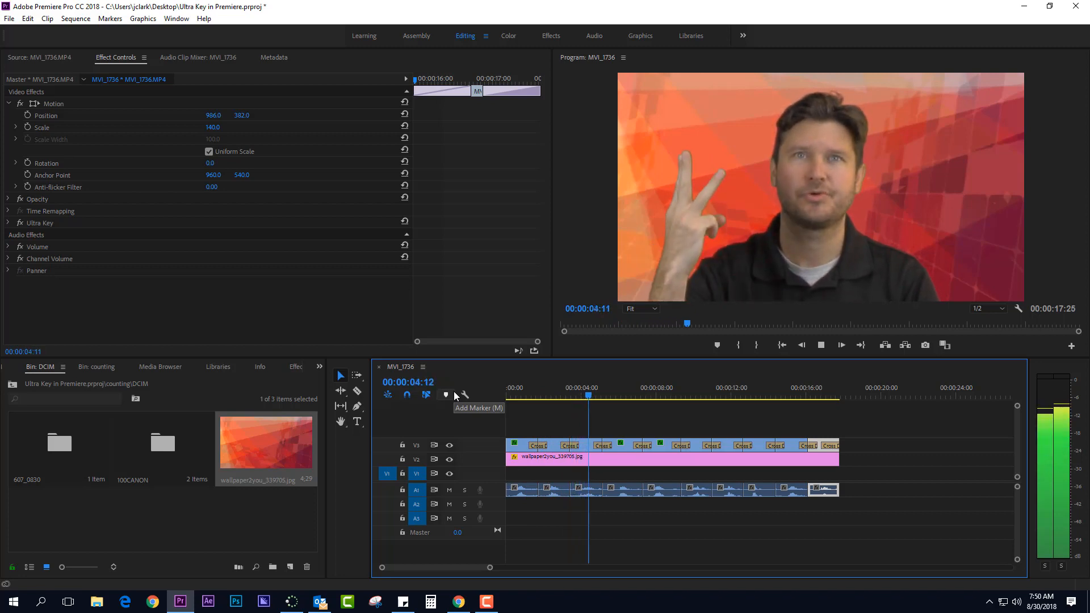
pyautogui.press('space')
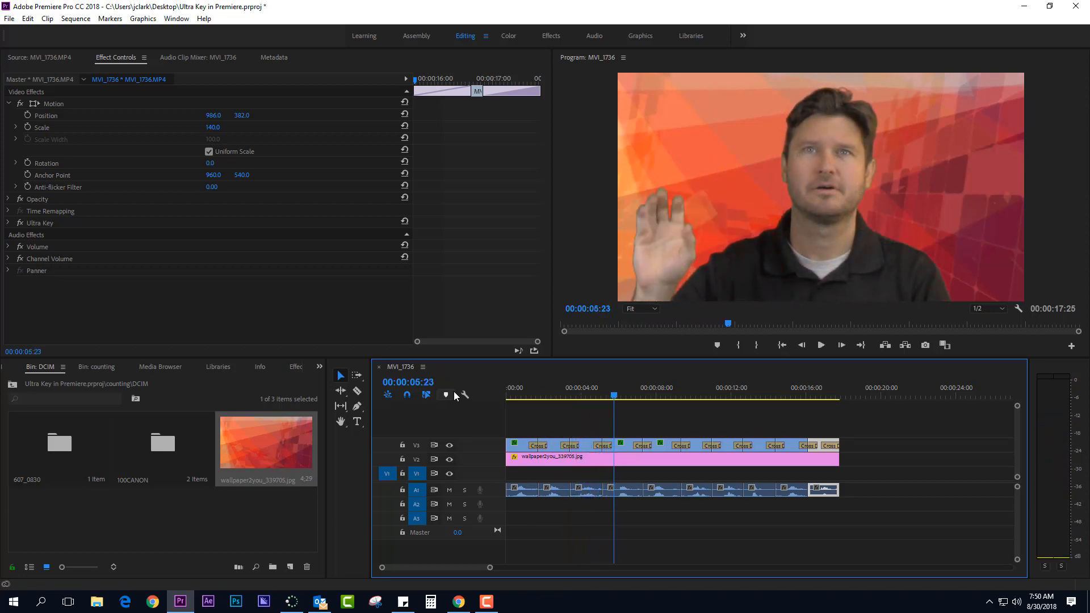